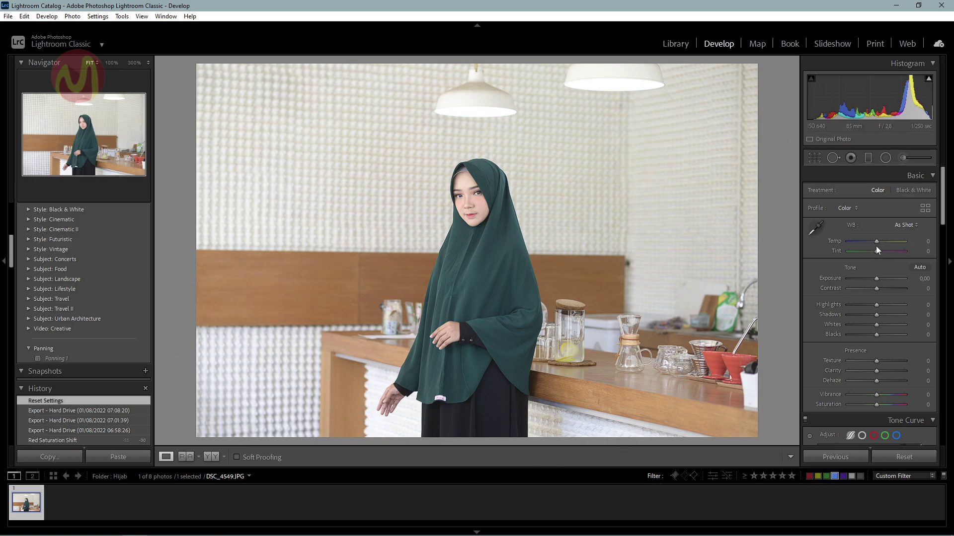
Set a slightly warm custom white balance of Temp +5 and Tint +4
drag(877, 241, 867, 242)
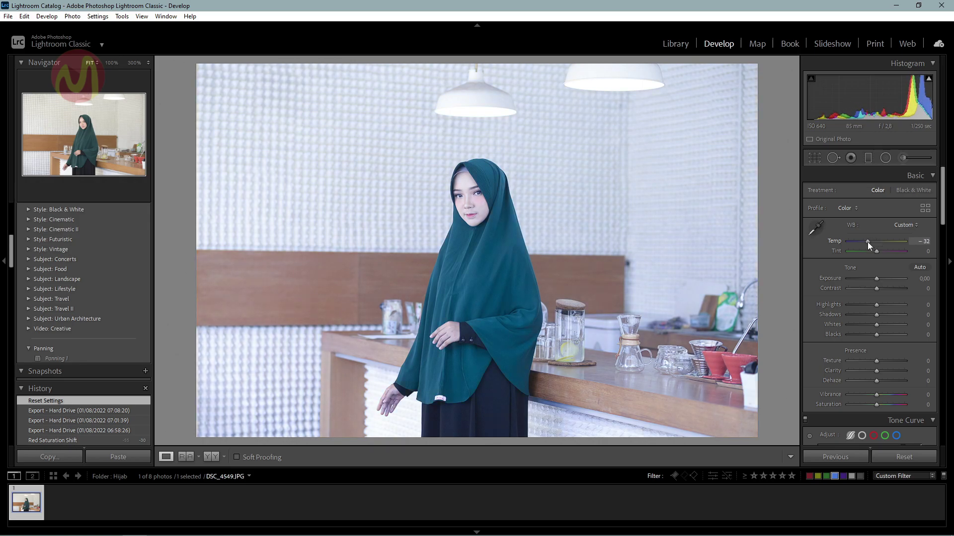
mouse_move(868, 243)
mouse_down()
mouse_move(855, 240)
mouse_move(880, 242)
mouse_up()
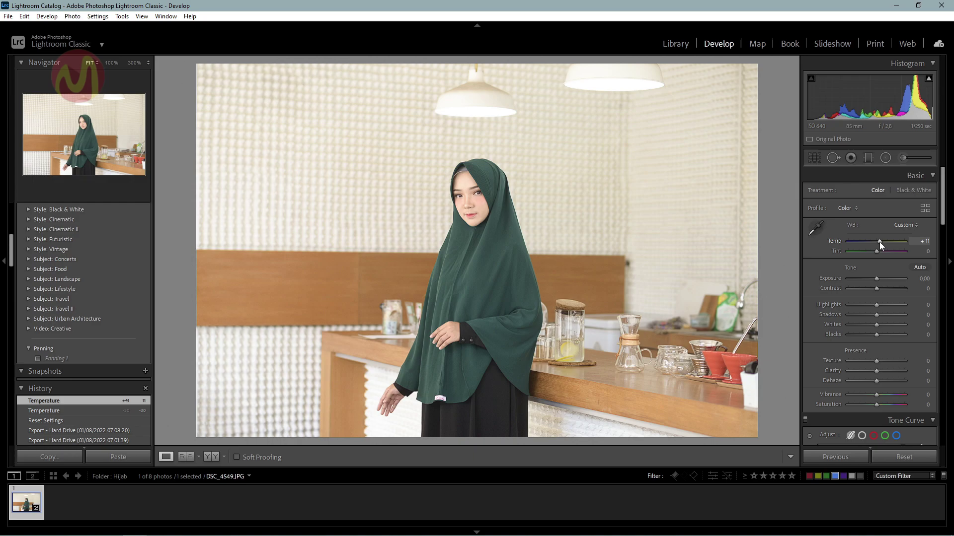
drag(879, 242, 878, 242)
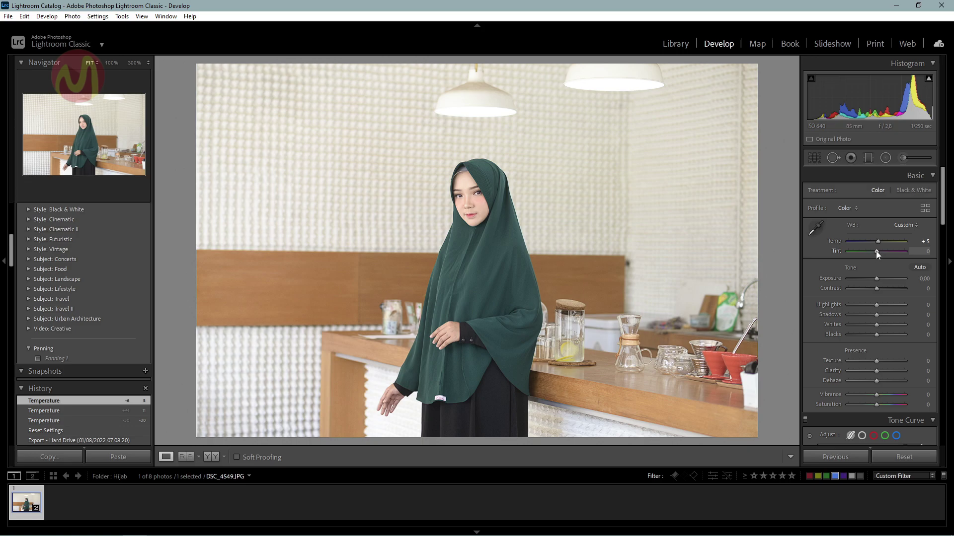
drag(876, 252, 878, 253)
drag(877, 252, 870, 252)
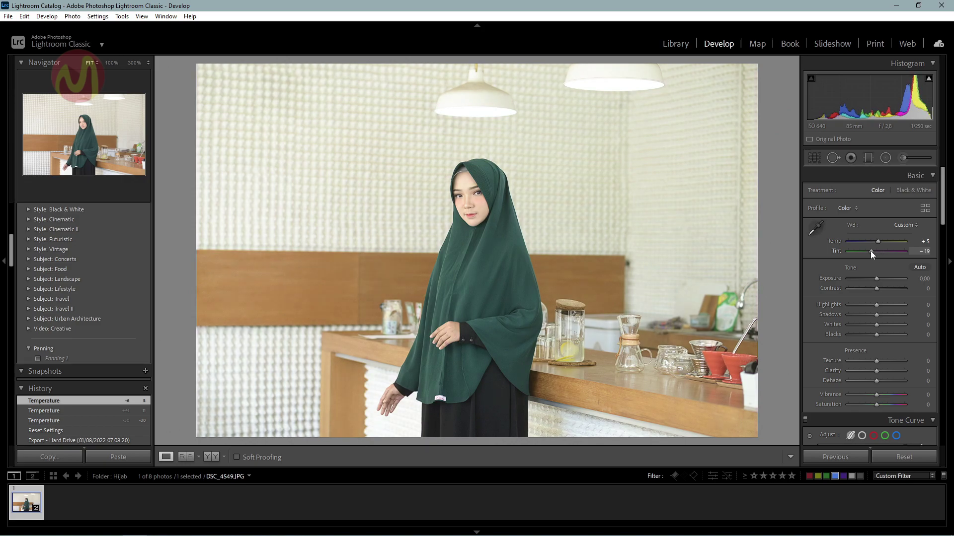
drag(870, 251, 878, 252)
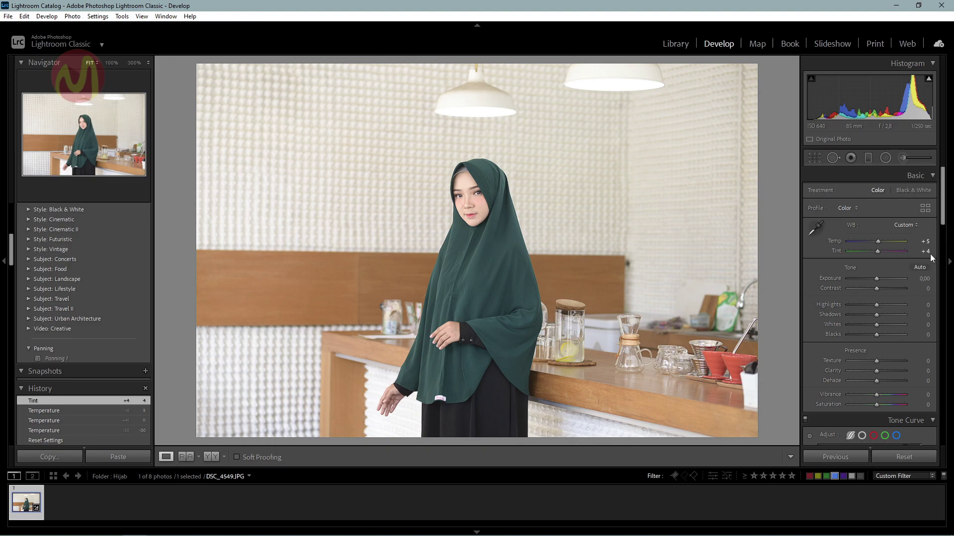
Apply Auto tone, then set Exposure to +0.09
scroll(823, 285, down, 3)
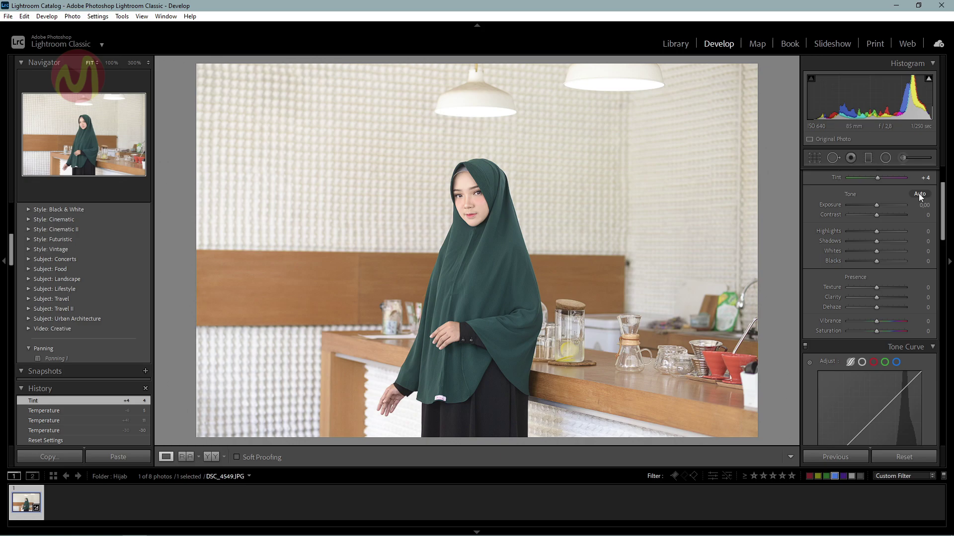
click(919, 194)
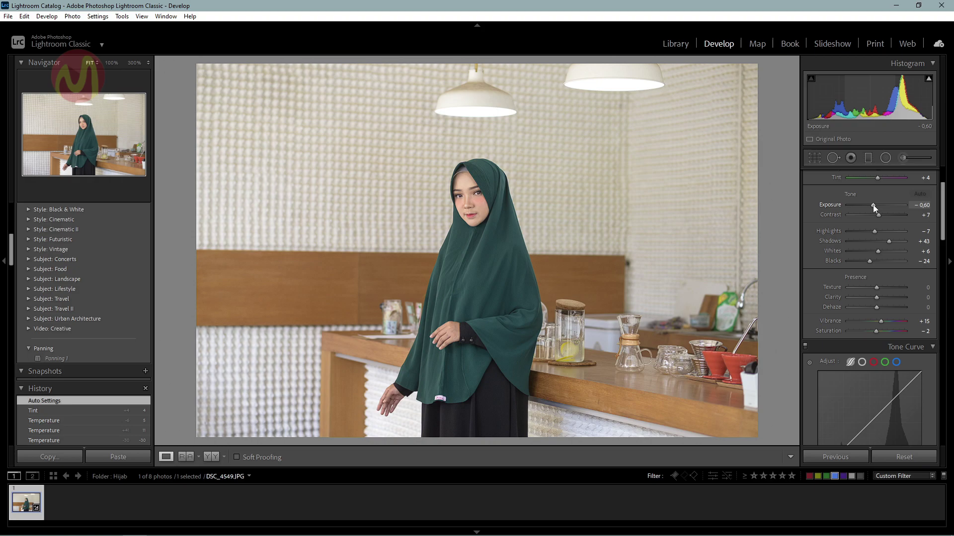
drag(874, 205, 877, 207)
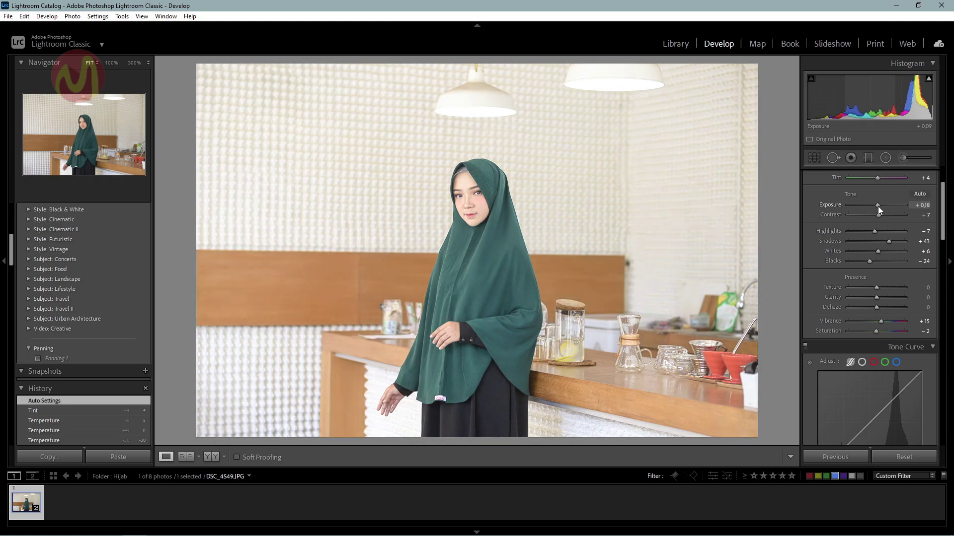
drag(878, 207, 877, 207)
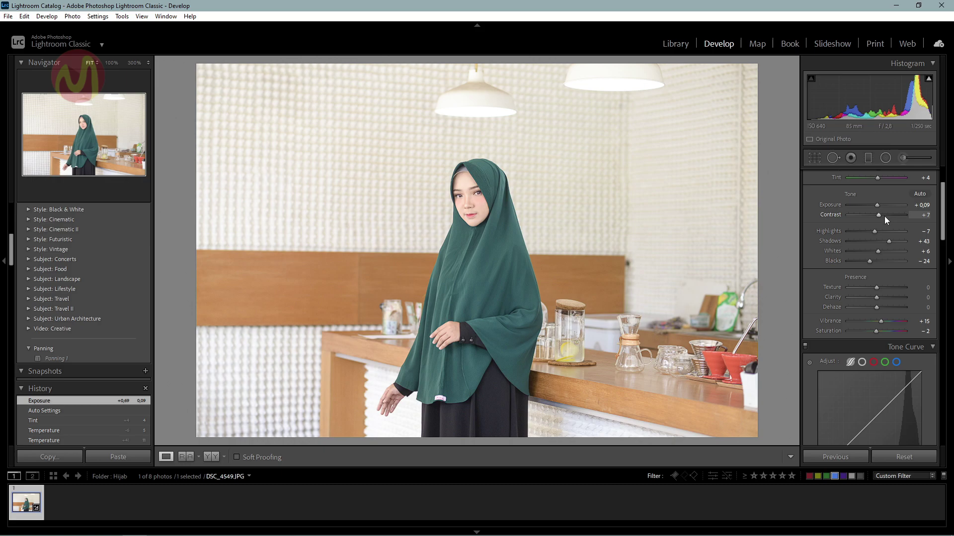
Set Contrast +4, Highlights -18, Shadows +2, Whites -4 and Blacks -19
mouse_move(878, 217)
mouse_down()
mouse_move(868, 217)
mouse_move(877, 217)
mouse_up()
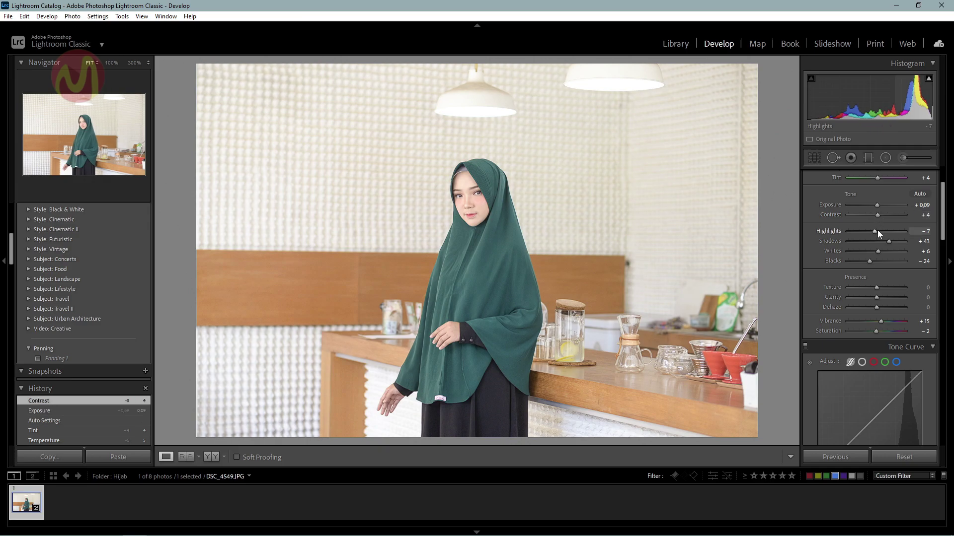
drag(874, 231, 872, 231)
drag(887, 241, 877, 243)
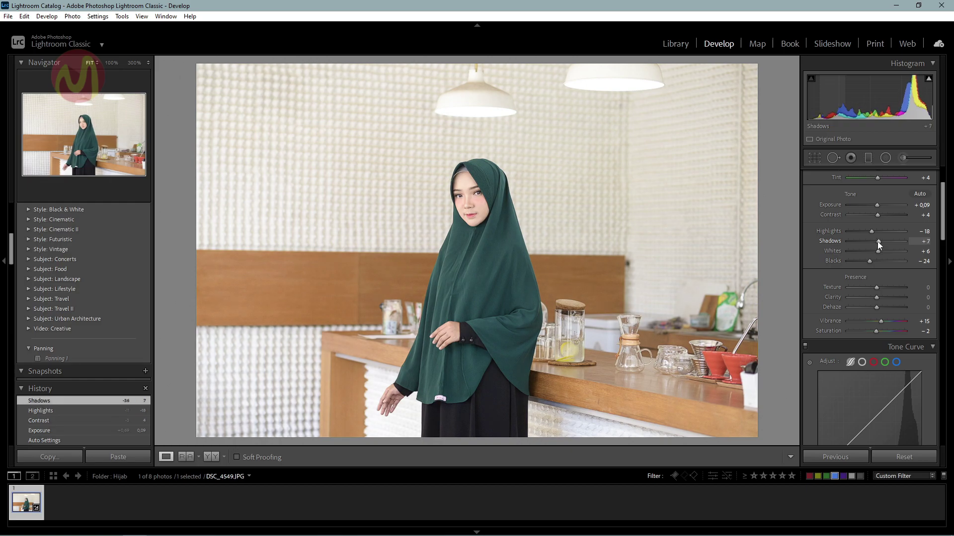
drag(878, 240, 876, 241)
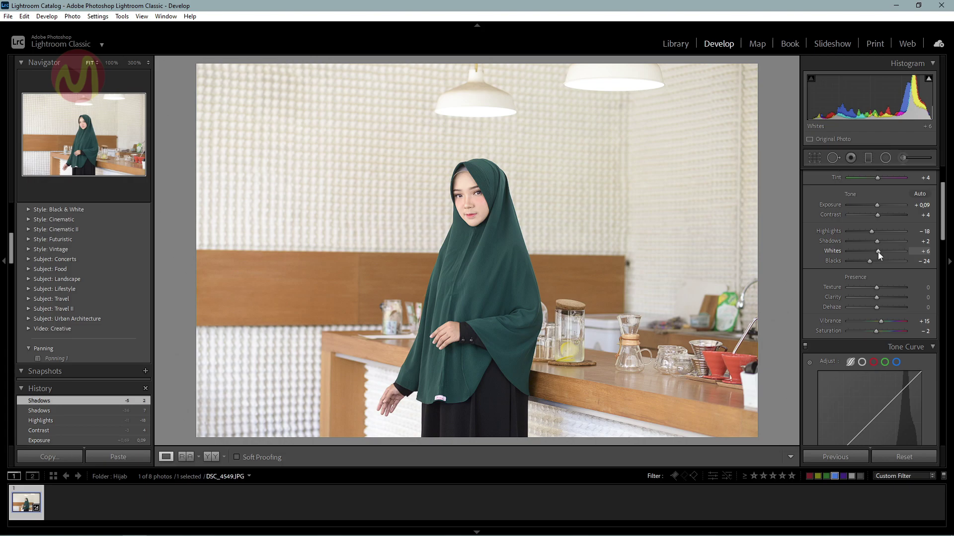
drag(877, 252, 874, 252)
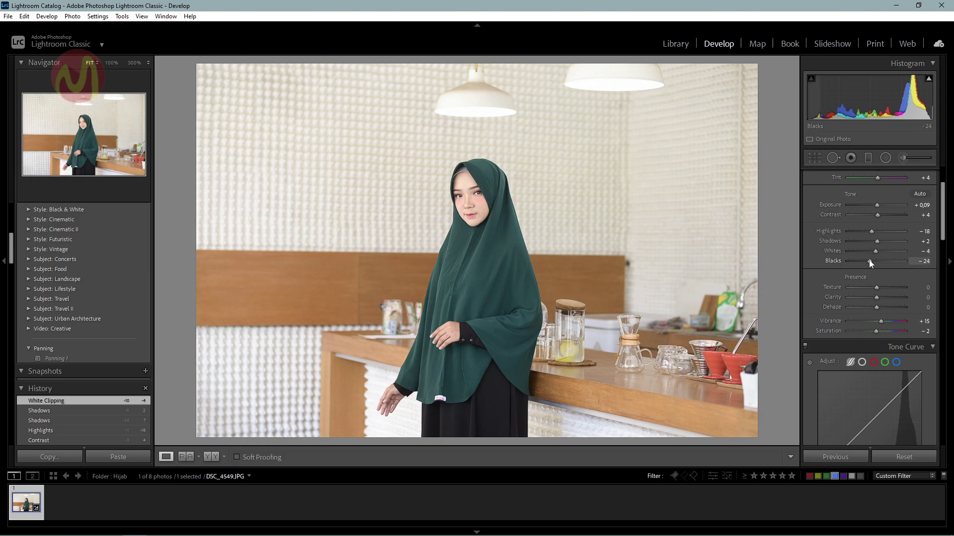
drag(869, 261, 871, 262)
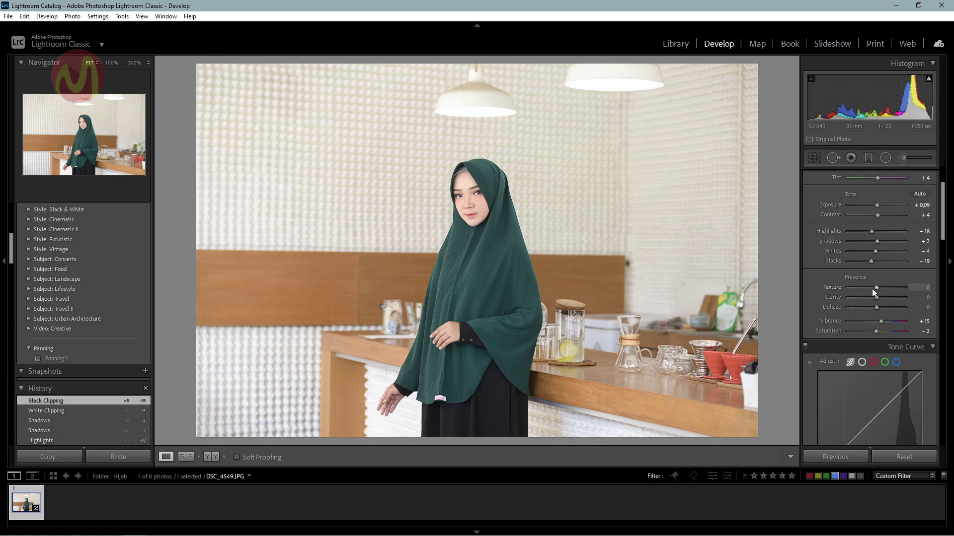
Preview the texture extremes, then settle Texture at -7
drag(876, 289, 912, 288)
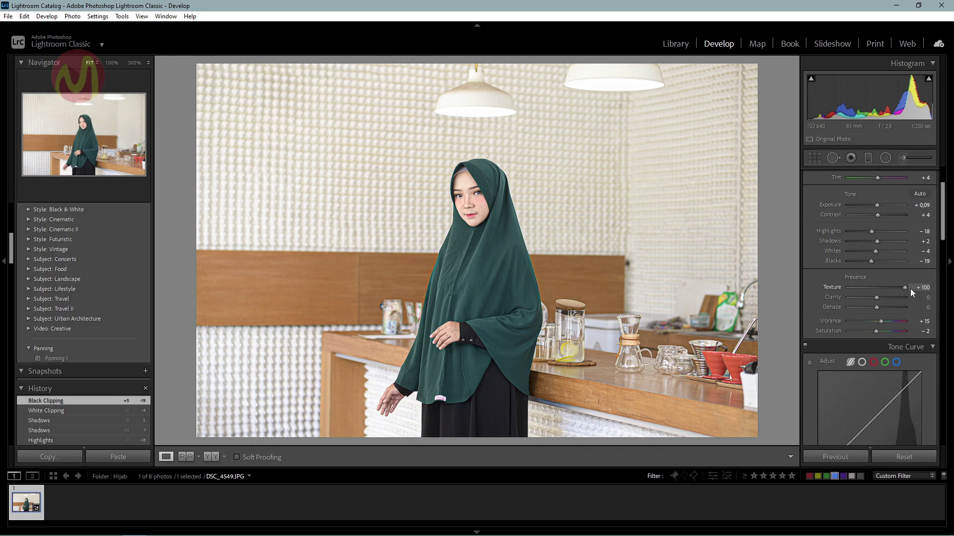
drag(898, 288, 842, 287)
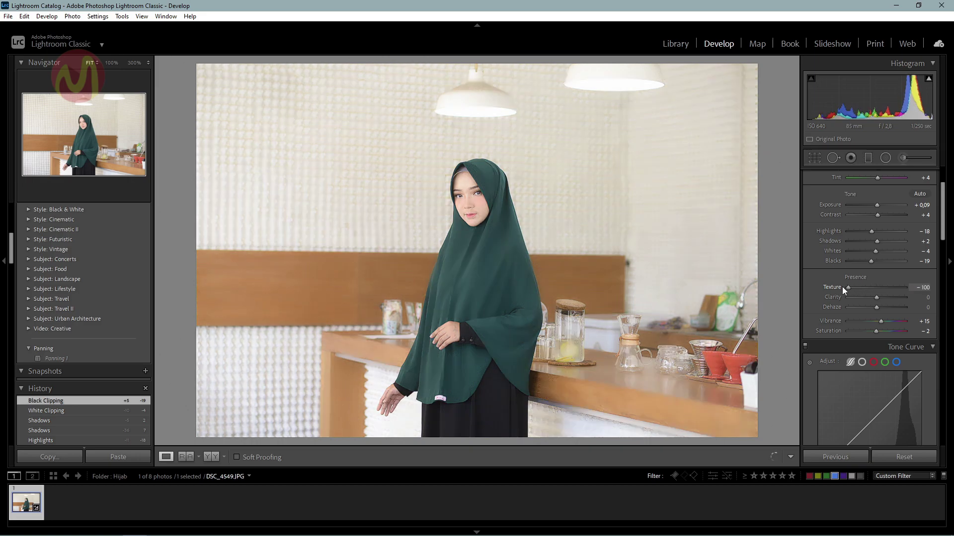
drag(844, 287, 874, 289)
mouse_move(873, 290)
mouse_down()
mouse_move(907, 299)
mouse_move(839, 299)
mouse_move(870, 297)
mouse_up()
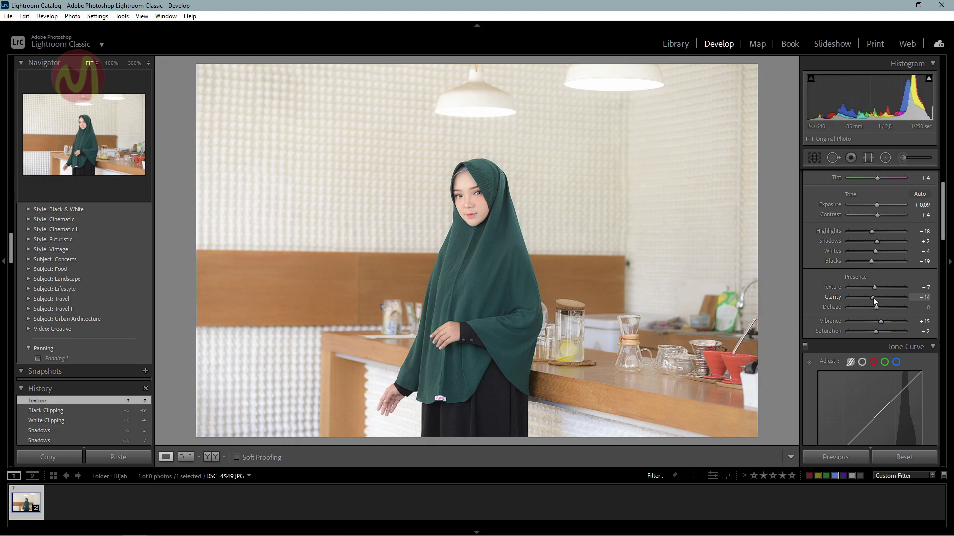
Set Clarity -5, Vibrance +7 and Saturation +2
mouse_move(872, 297)
mouse_down()
mouse_move(904, 297)
mouse_move(875, 299)
mouse_up()
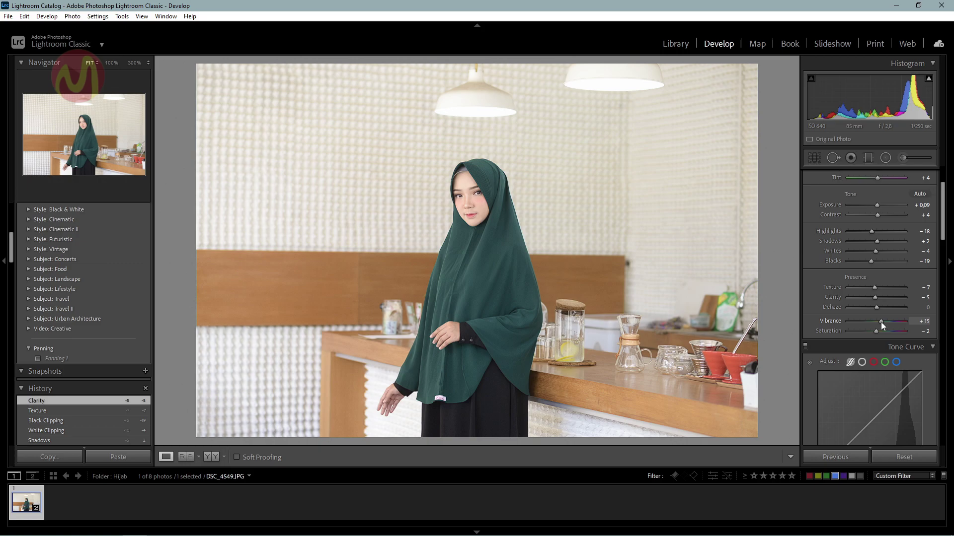
drag(879, 322, 878, 322)
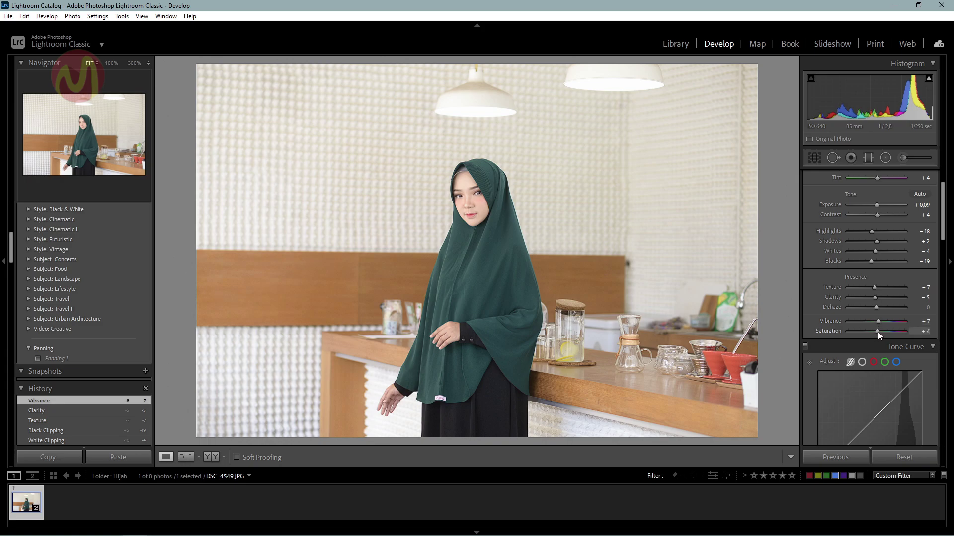
drag(878, 332, 877, 333)
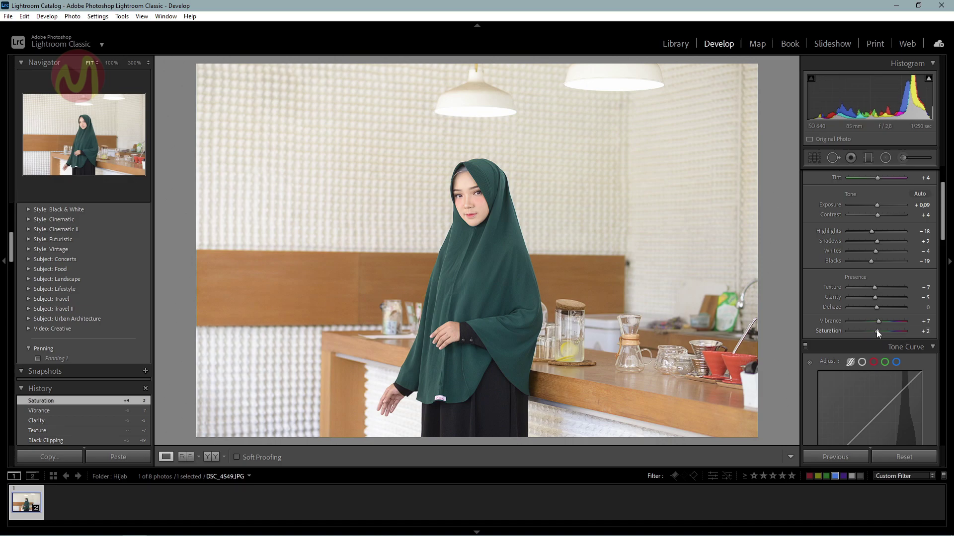
Preview both extremes of the tone curve Highlights region, then set it to +8
scroll(813, 321, down, 3)
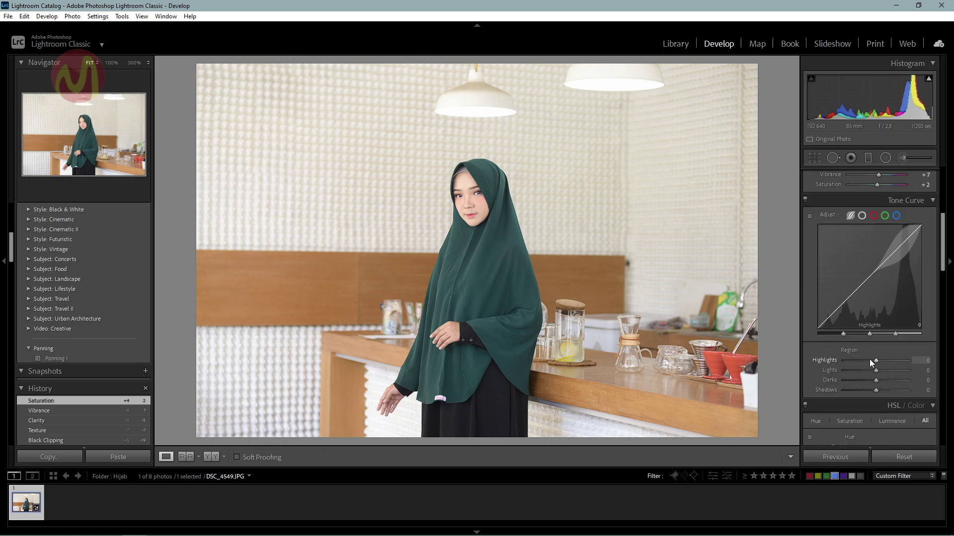
drag(875, 361, 851, 362)
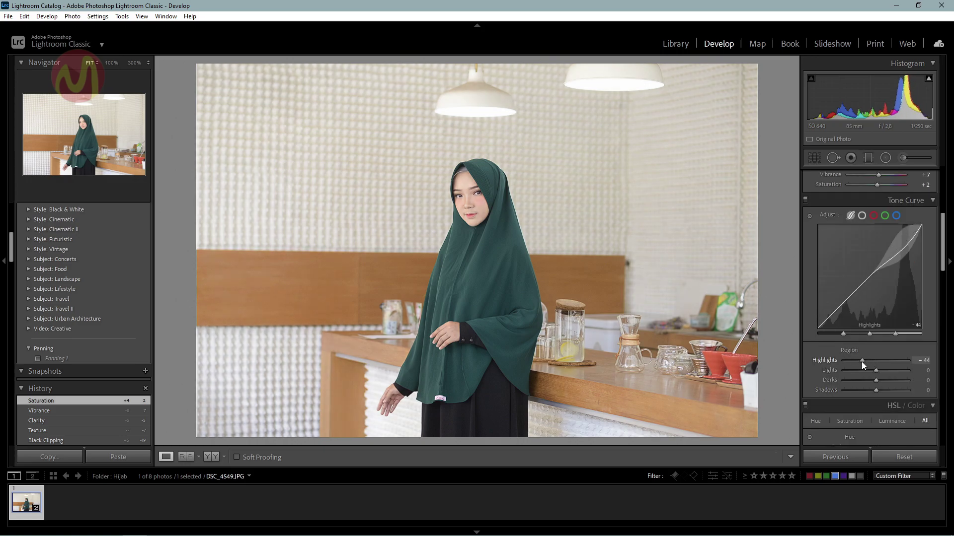
mouse_move(851, 362)
mouse_down()
mouse_move(886, 363)
mouse_move(876, 363)
mouse_up()
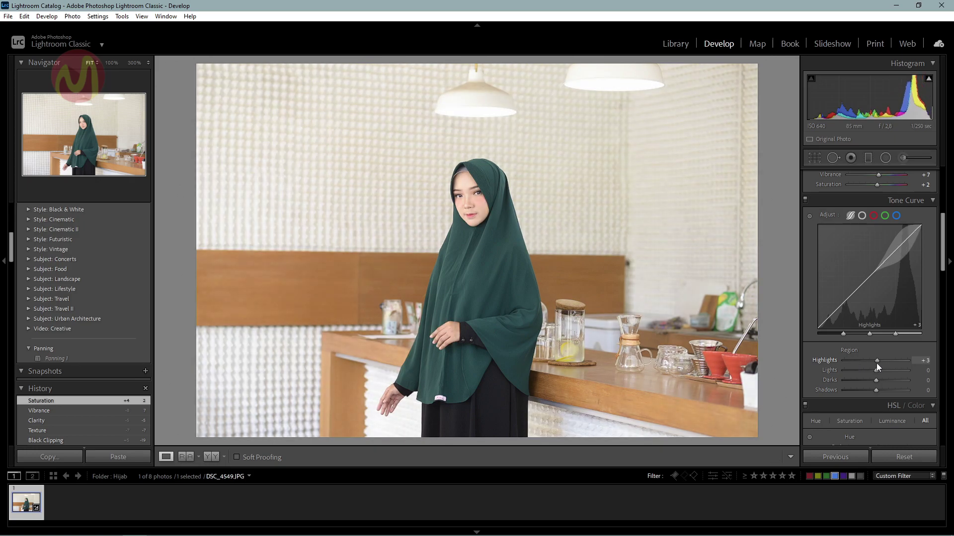
drag(876, 363, 878, 361)
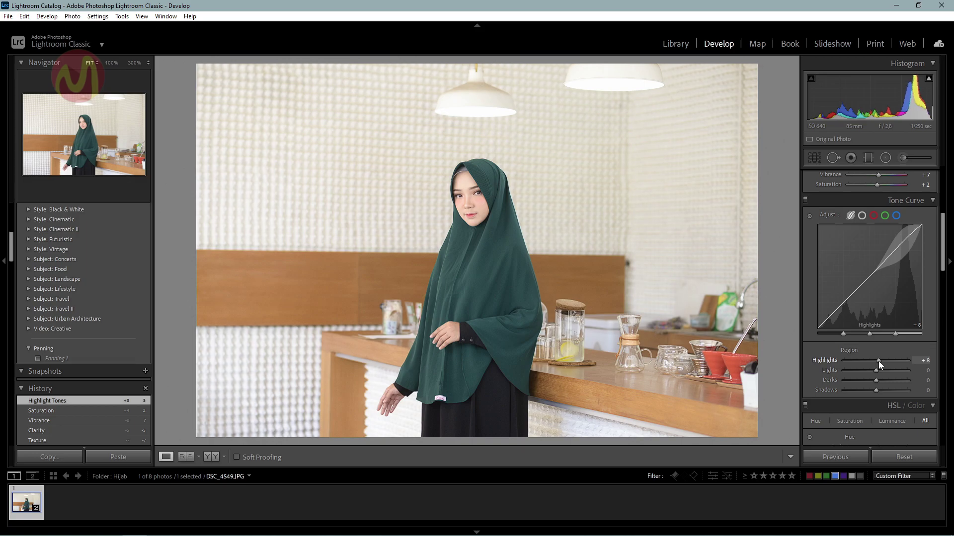
Set the curve regions Lights +6, Darks -2 and Shadows -5
drag(876, 372, 878, 370)
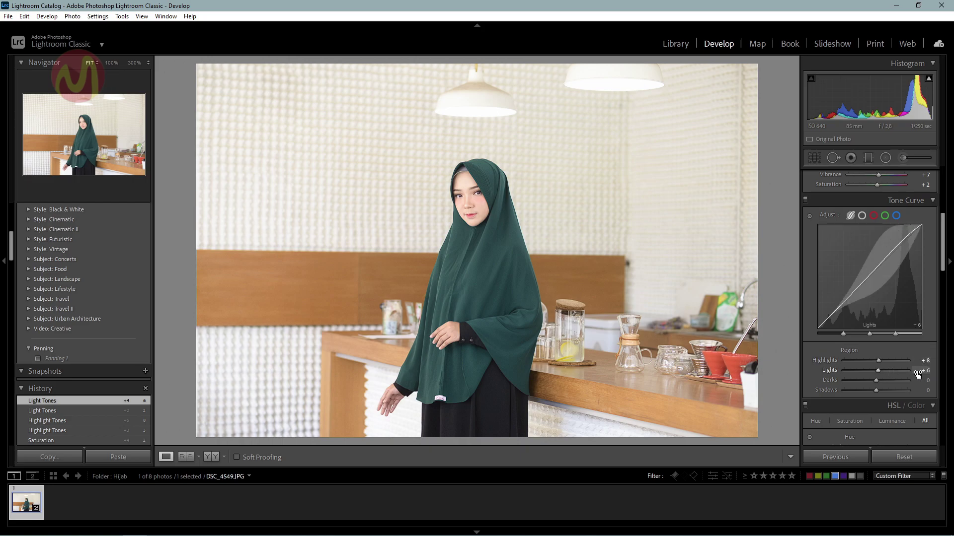
drag(875, 380, 873, 380)
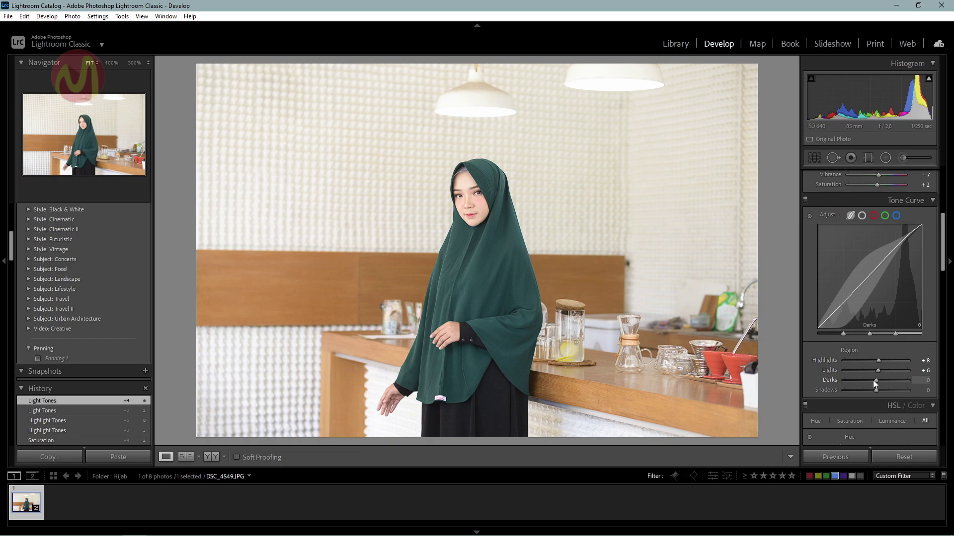
drag(877, 390, 876, 391)
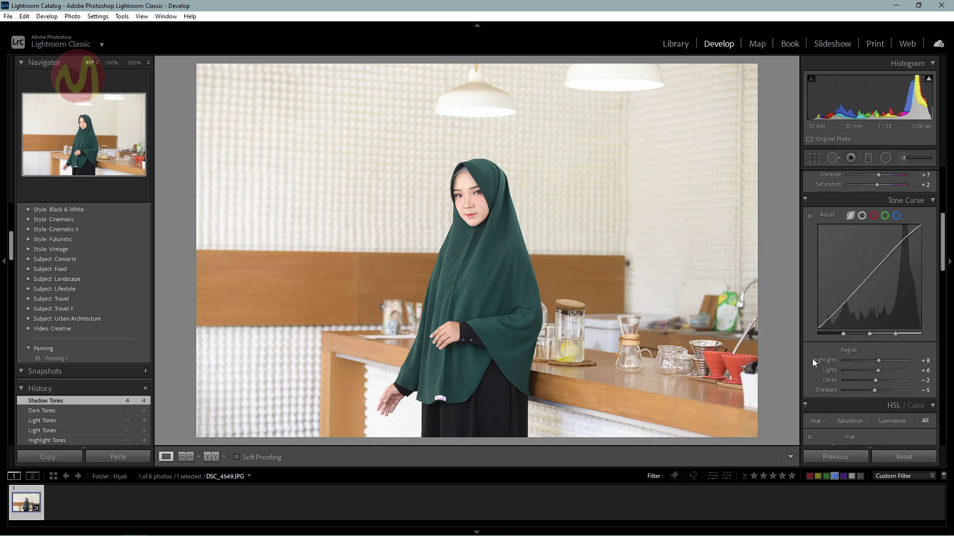
scroll(813, 359, down, 2)
scroll(812, 358, down, 4)
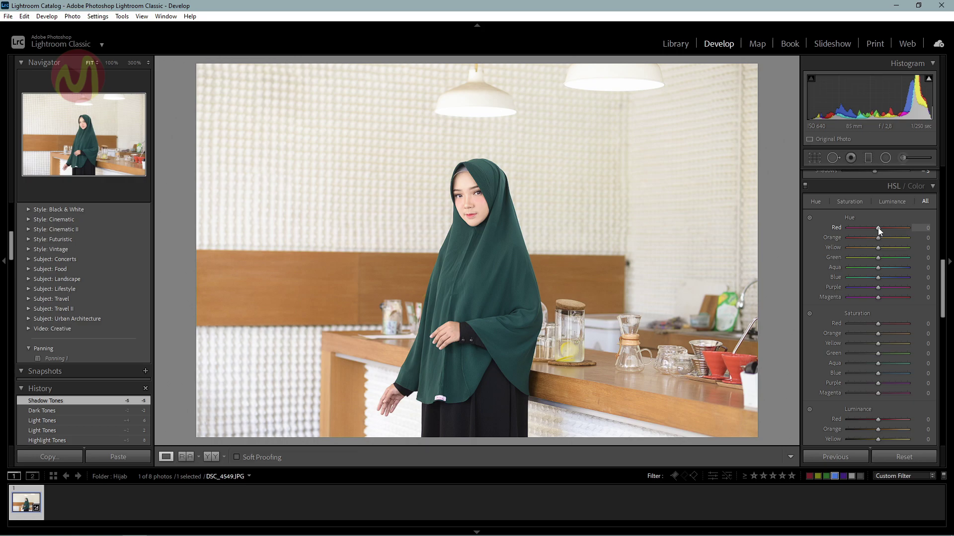
Shift HSL hues to Red -3, Orange +2, Yellow +3 and Green -100, checking at 100%
mouse_move(878, 228)
mouse_down()
mouse_move(822, 232)
mouse_move(910, 236)
mouse_move(854, 231)
mouse_move(907, 234)
mouse_move(877, 232)
mouse_up()
drag(877, 232, 878, 232)
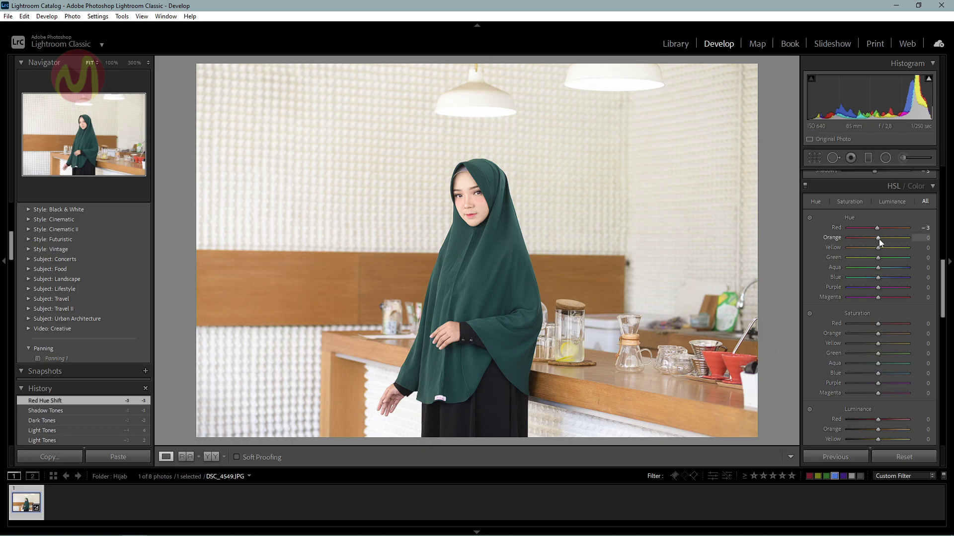
mouse_move(878, 240)
mouse_down()
mouse_move(857, 240)
mouse_move(879, 240)
mouse_move(879, 249)
mouse_up()
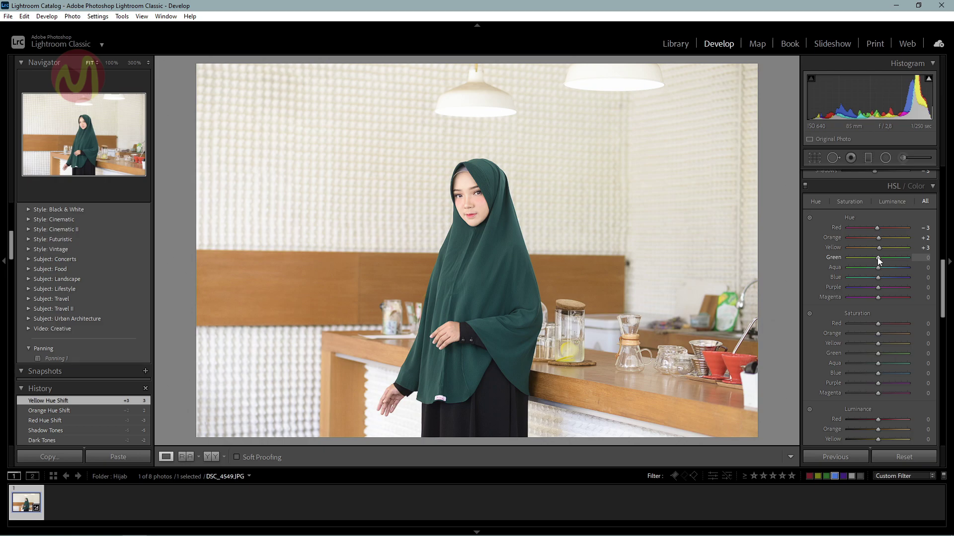
mouse_move(878, 257)
mouse_down()
mouse_move(907, 263)
mouse_move(829, 268)
mouse_up()
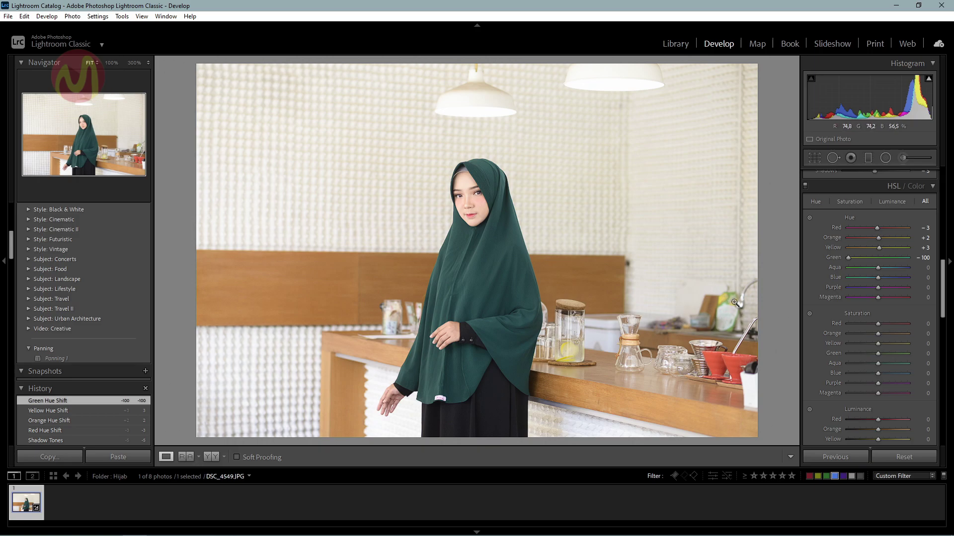
click(728, 311)
click(728, 306)
Set the Aqua hue to +3 and Blue hue to -5, checking detail at 100%
drag(856, 257, 907, 257)
click(728, 311)
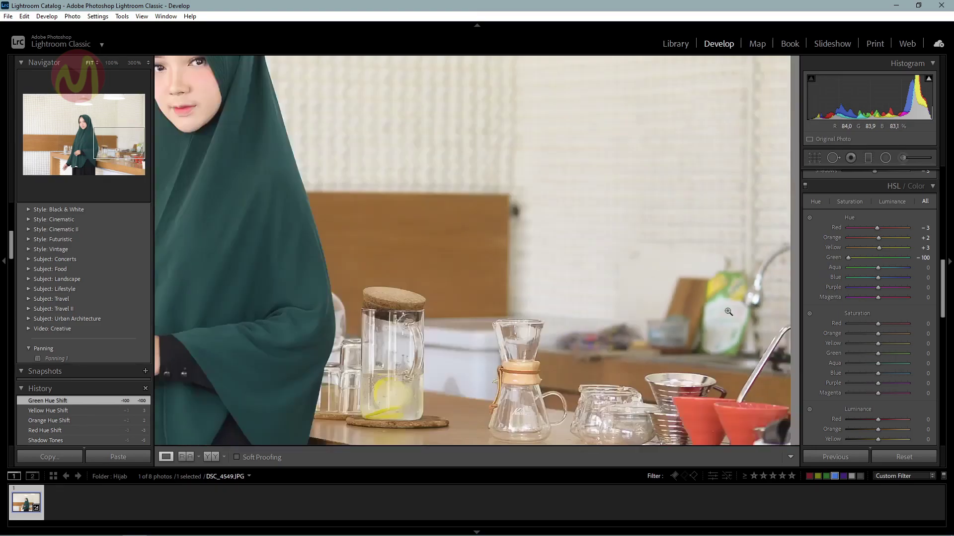
click(728, 312)
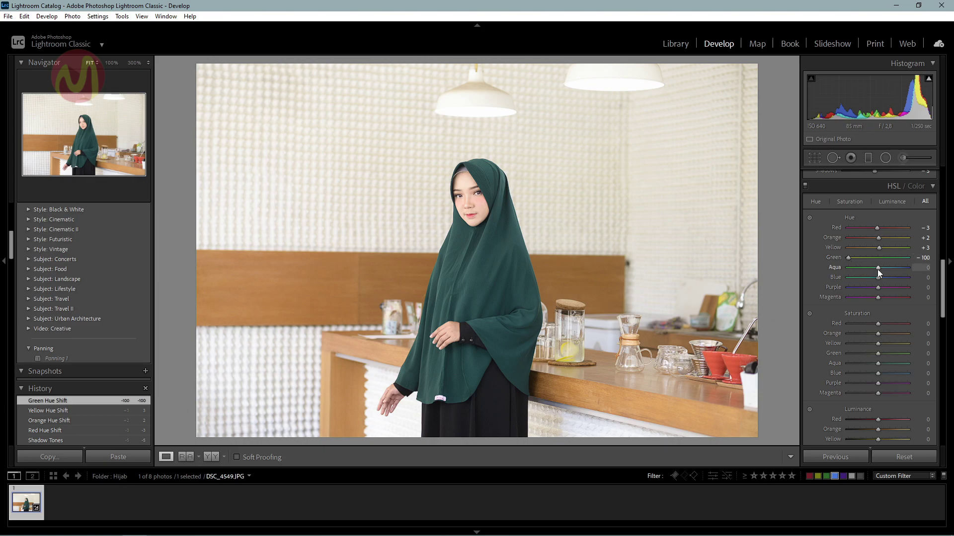
mouse_move(874, 268)
mouse_down()
mouse_move(836, 268)
mouse_move(878, 268)
mouse_move(874, 279)
mouse_up()
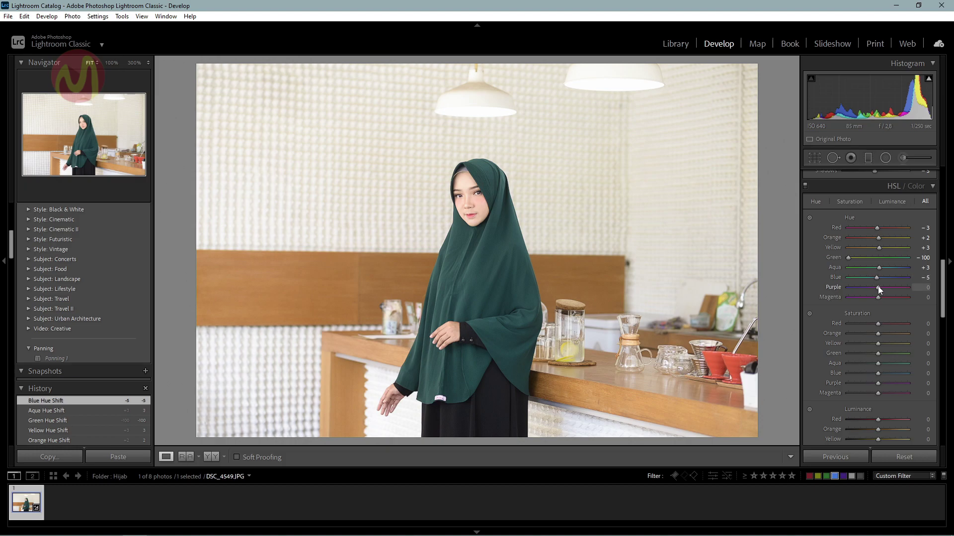
Try Purple and Magenta hue shifts, then return Magenta to 0
mouse_move(880, 288)
mouse_down()
mouse_move(871, 288)
mouse_move(920, 290)
mouse_move(843, 291)
mouse_move(875, 291)
mouse_up()
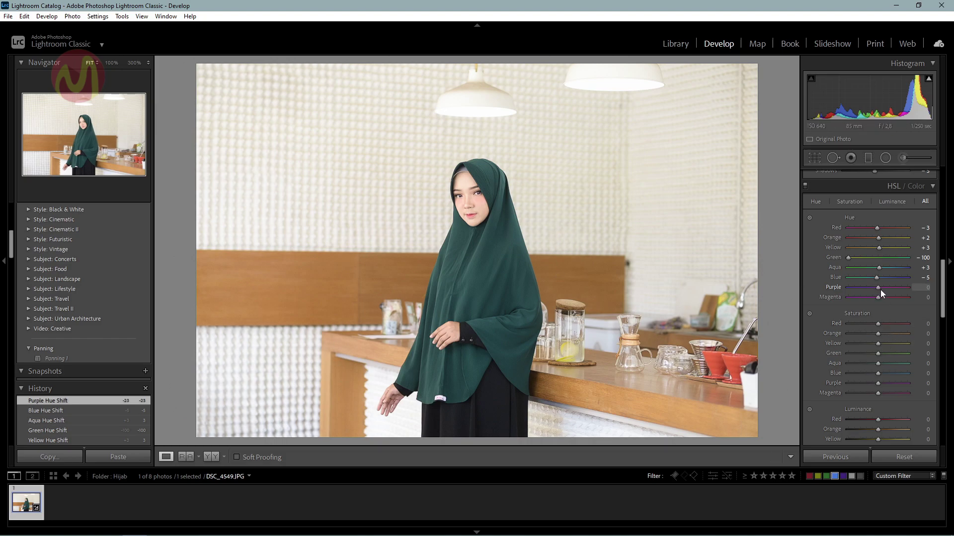
drag(872, 300, 816, 302)
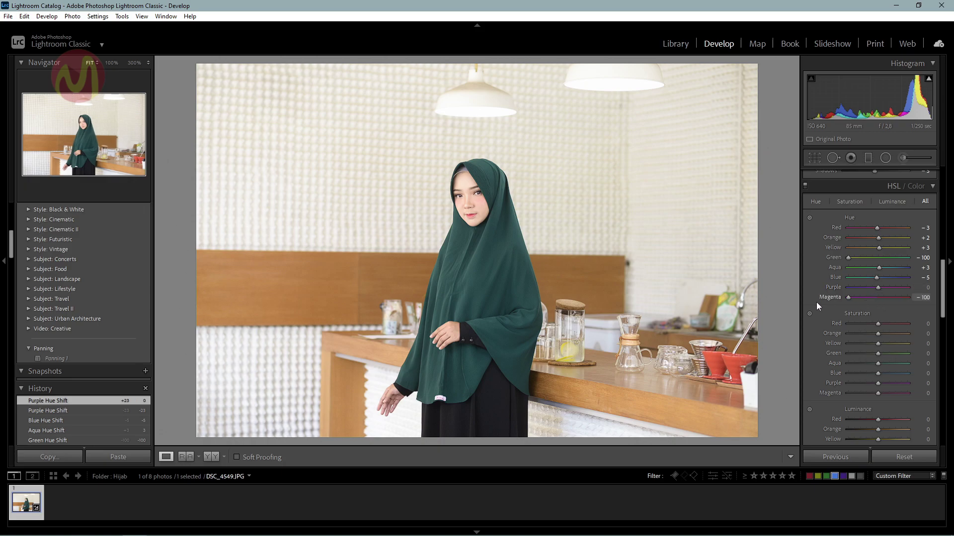
drag(905, 305, 833, 298)
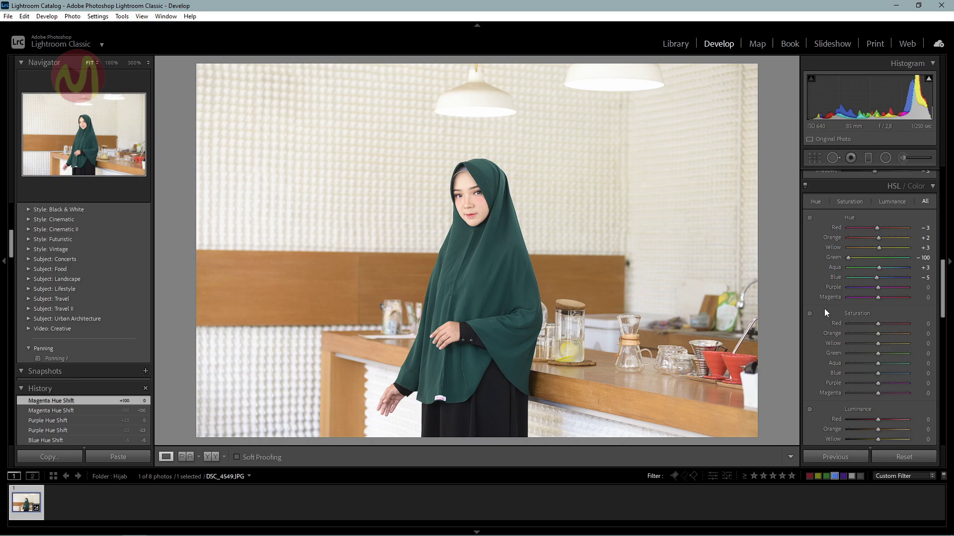
scroll(825, 347, down, 3)
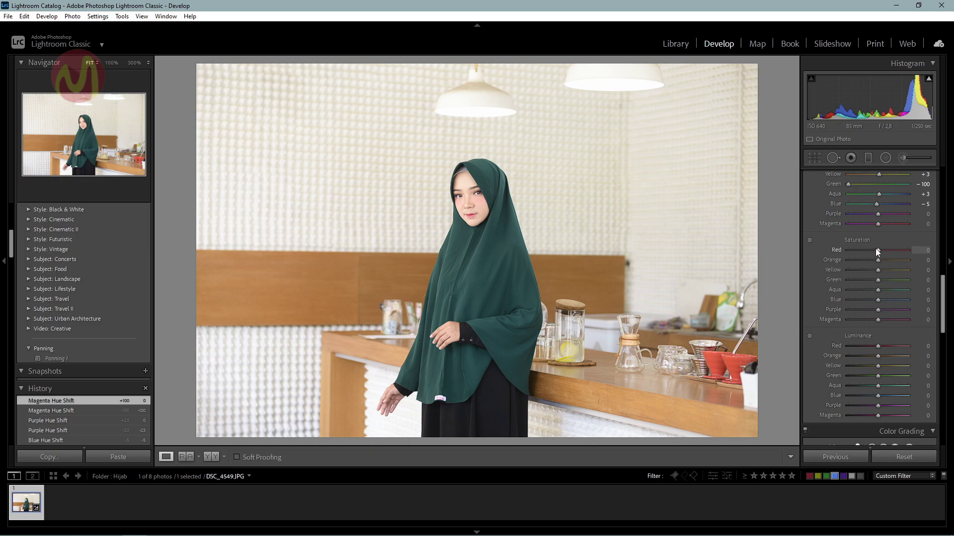
Try higher Red saturation values, then settle Red saturation at +3
drag(878, 251, 886, 251)
drag(879, 250, 901, 248)
drag(900, 249, 900, 250)
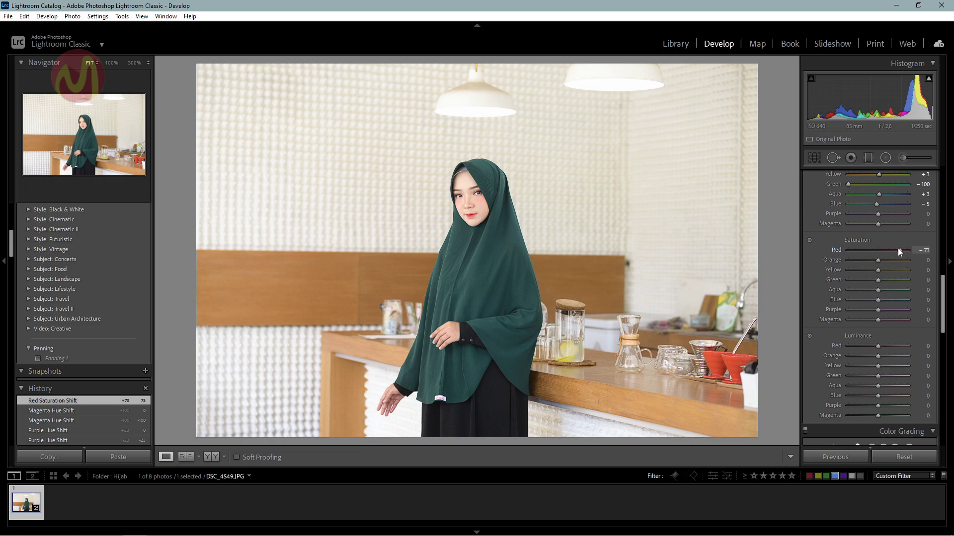
drag(848, 245, 875, 253)
drag(877, 252, 877, 252)
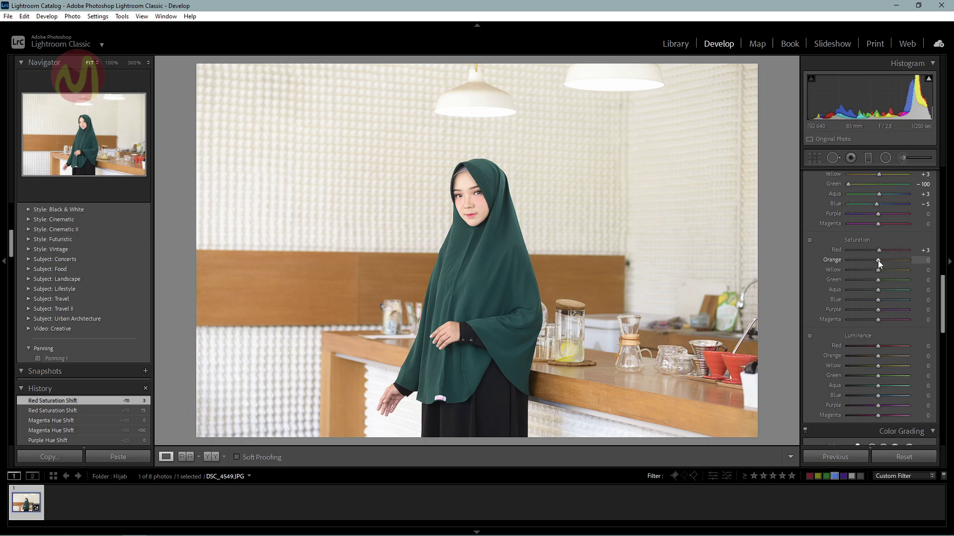
Set Orange saturation -2, Yellow -3 and Green -33, inspecting the greens at 100%
mouse_move(878, 260)
mouse_down()
mouse_move(866, 279)
mouse_move(813, 282)
mouse_move(864, 281)
mouse_up()
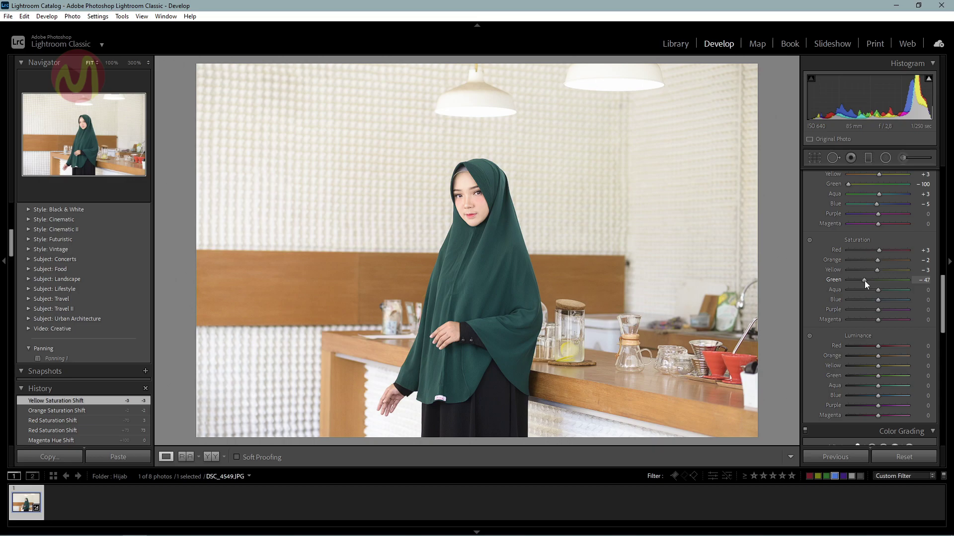
drag(872, 282, 868, 282)
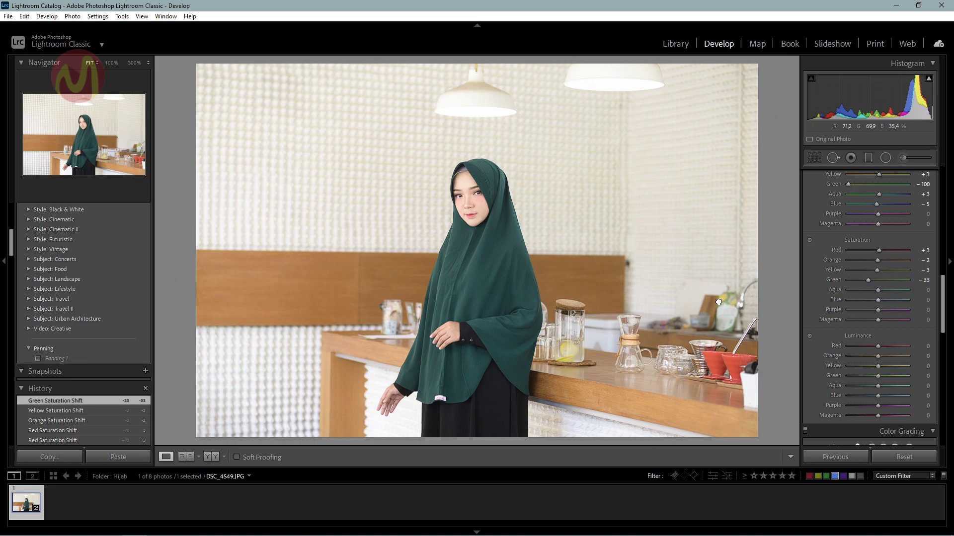
click(718, 302)
click(742, 346)
Set Aqua saturation +3, Blue +2, Purple -3 and Magenta -5
click(880, 294)
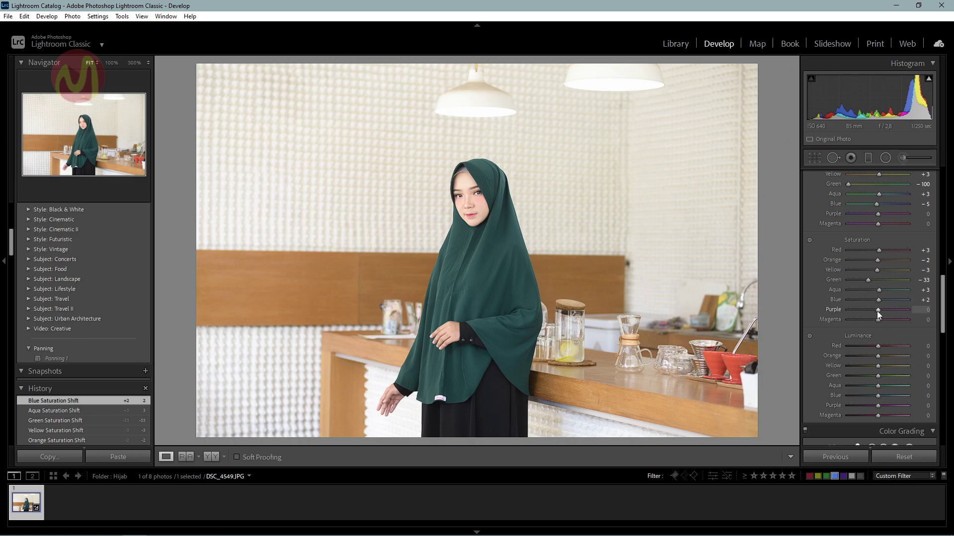
mouse_move(878, 311)
mouse_down()
mouse_move(925, 317)
mouse_move(879, 317)
mouse_up()
click(881, 320)
drag(877, 316, 880, 320)
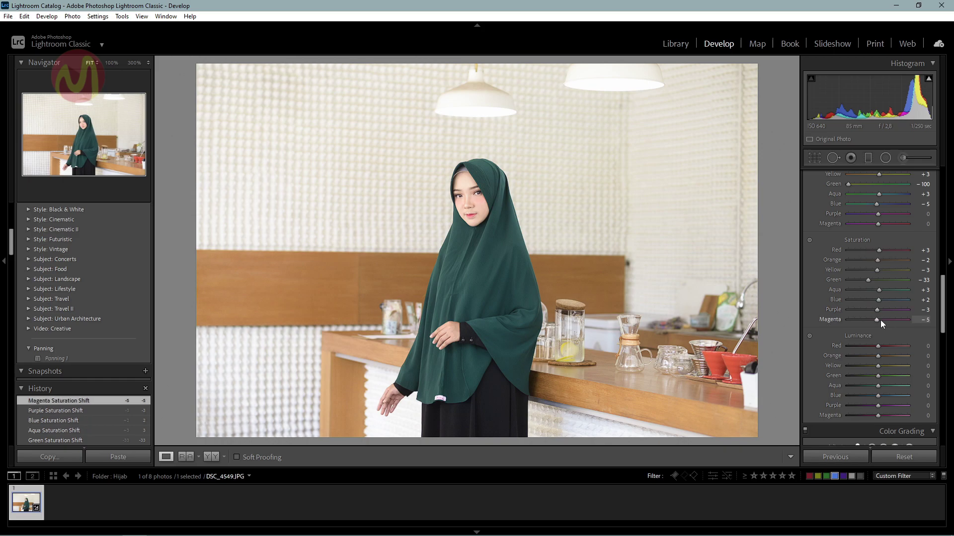
scroll(842, 333, down, 3)
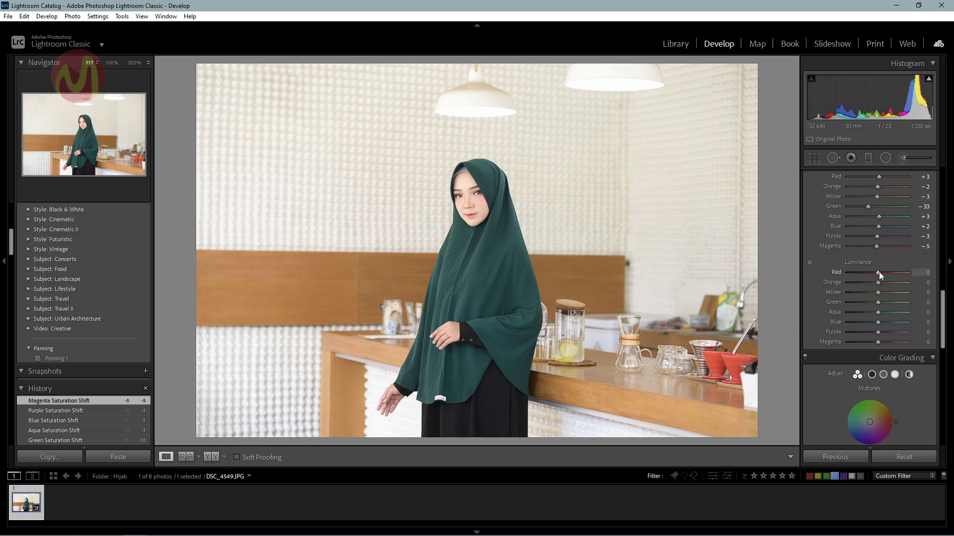
Set HSL luminance: Red -2, Orange -2, Yellow -3, Green +8, Aqua +3, Blue +2
mouse_move(878, 272)
mouse_down()
mouse_move(889, 277)
mouse_move(844, 278)
mouse_move(908, 275)
mouse_move(870, 275)
mouse_move(878, 276)
mouse_up()
mouse_move(878, 276)
mouse_down()
mouse_move(869, 282)
mouse_move(877, 293)
mouse_move(878, 284)
mouse_up()
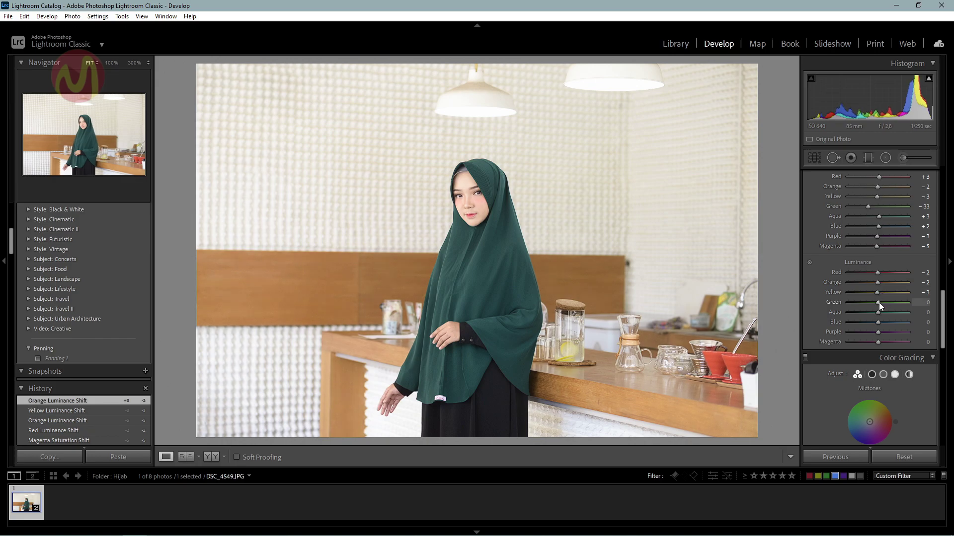
mouse_move(878, 303)
mouse_down()
mouse_move(827, 302)
mouse_move(883, 302)
mouse_up()
drag(884, 302, 880, 314)
click(879, 322)
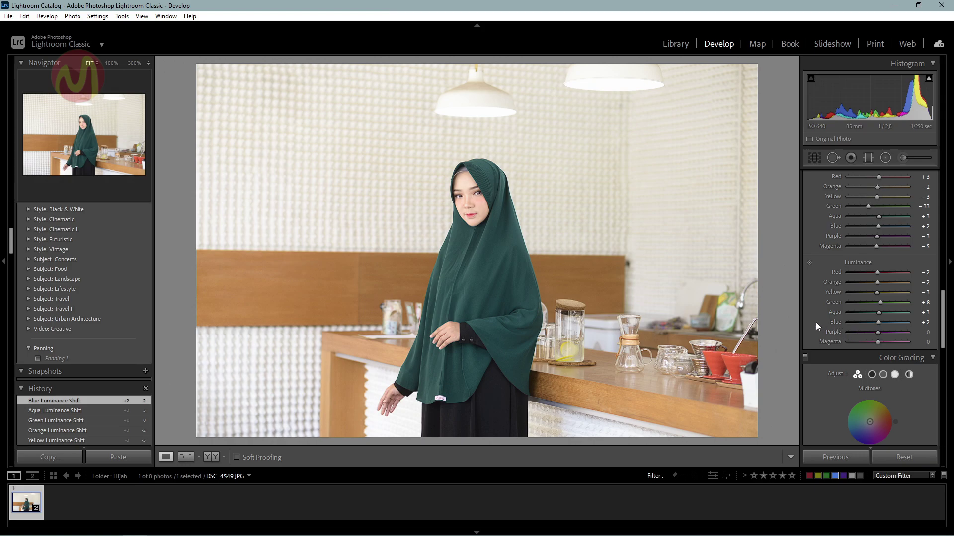
scroll(815, 323, down, 3)
scroll(822, 263, down, 3)
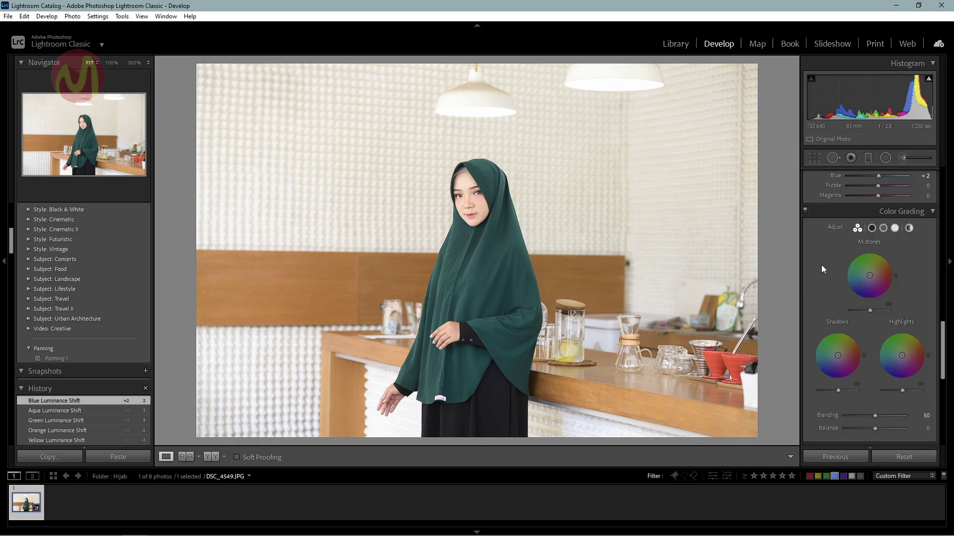
Grade highlights yellow (hue 48, sat 15) and shadows blue (hue 231, sat 13), toggling to compare
scroll(821, 264, down, 3)
scroll(821, 264, up, 3)
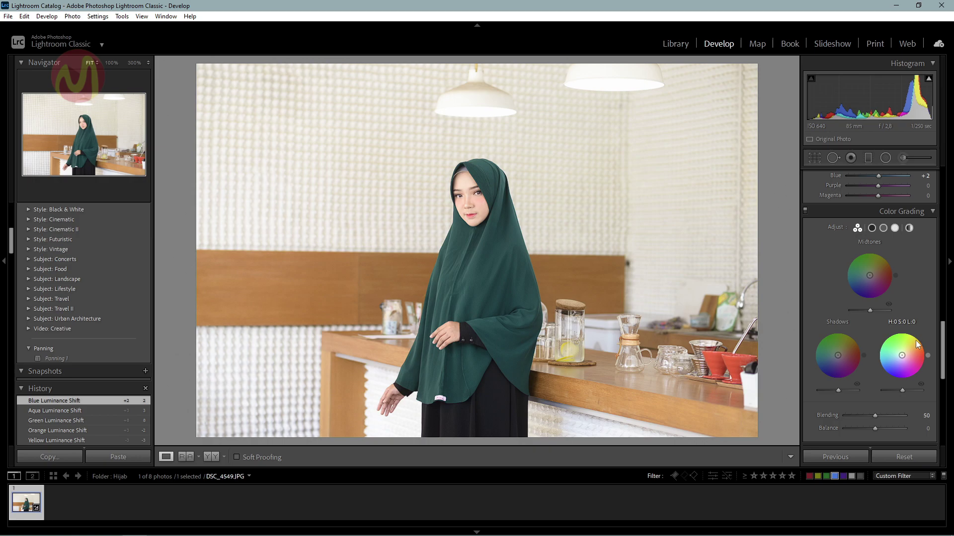
drag(916, 341, 904, 353)
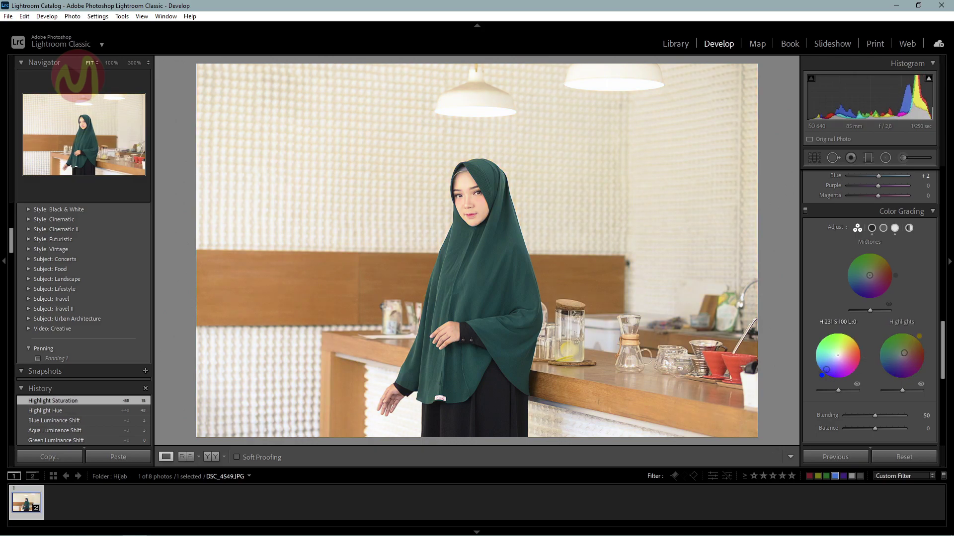
drag(824, 372, 836, 357)
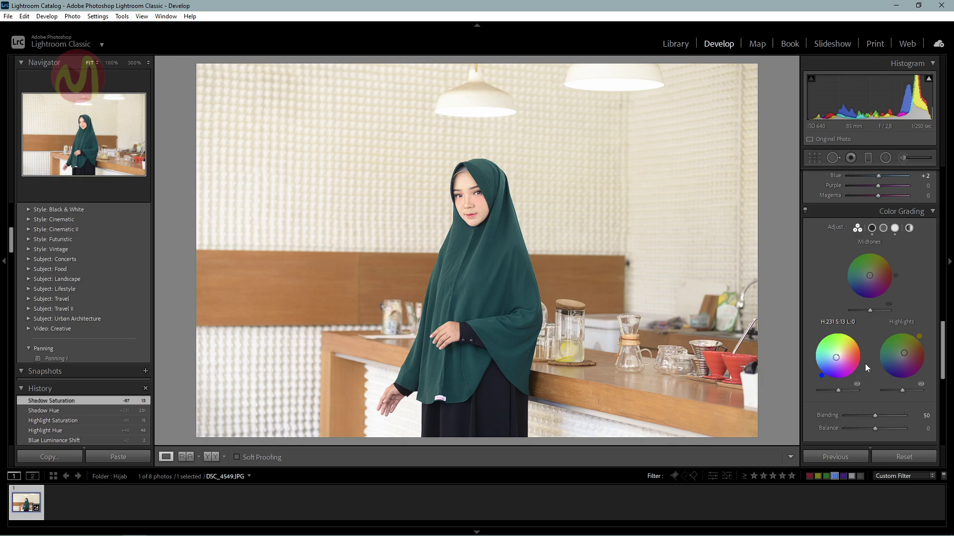
mouse_move(905, 357)
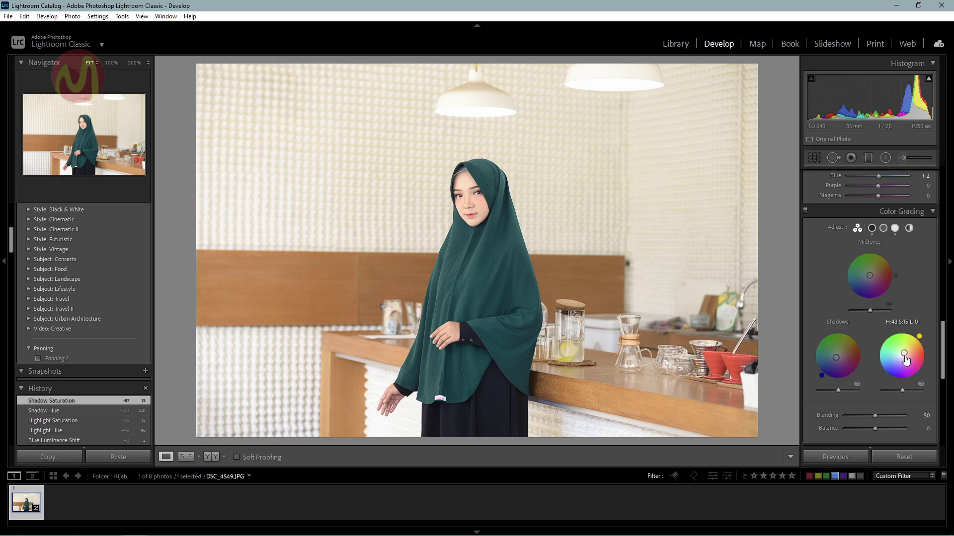
click(805, 211)
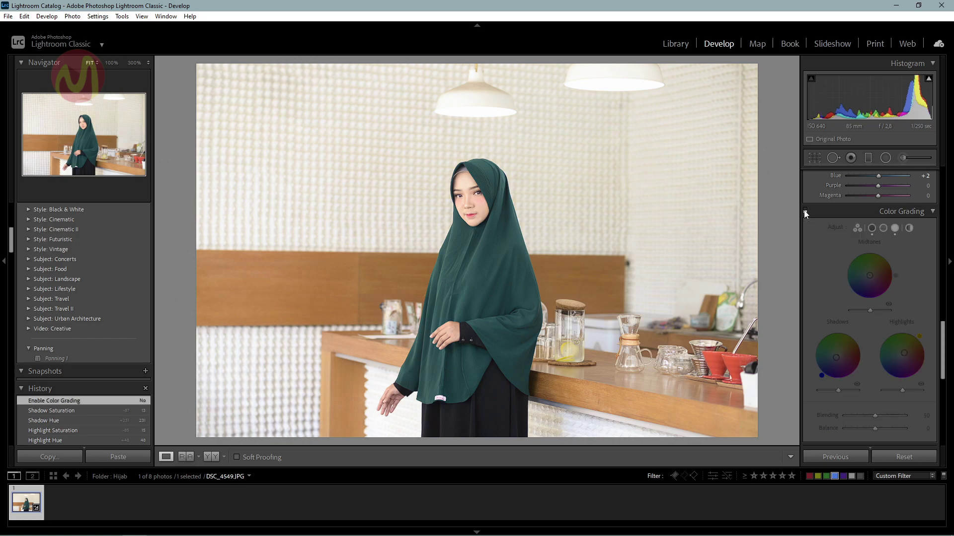
click(805, 211)
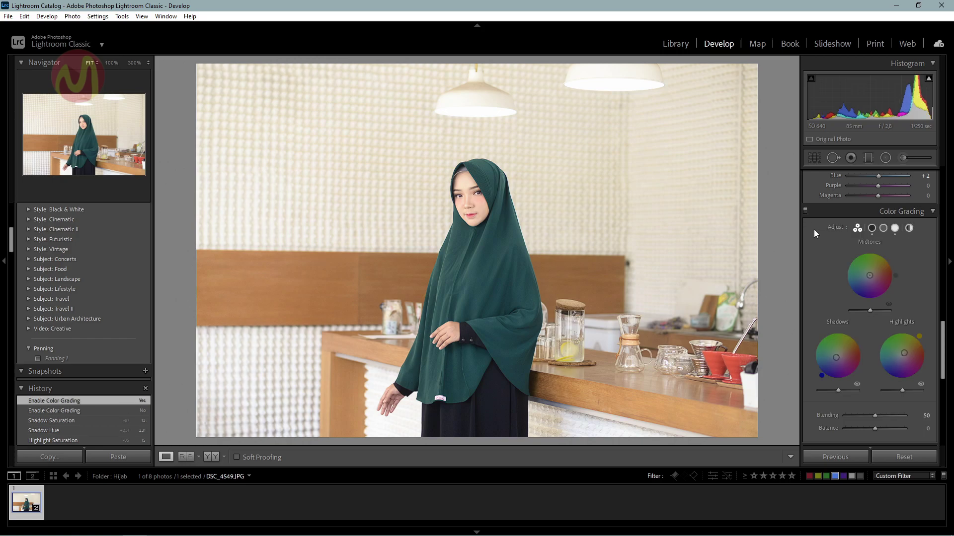
Set the Detail panel's sharpening Amount to 12 and check it at 100% zoom
scroll(820, 285, down, 2)
scroll(819, 288, down, 1)
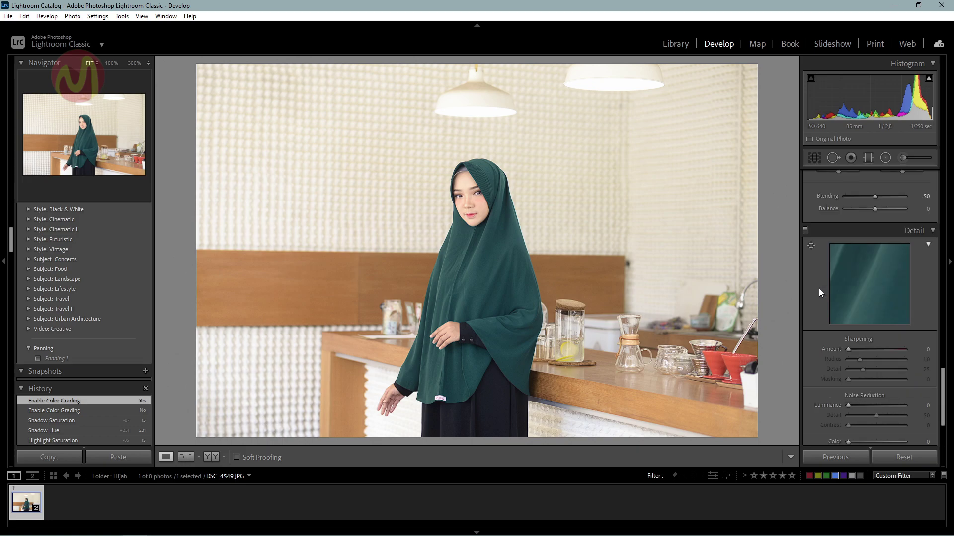
scroll(818, 288, down, 2)
scroll(818, 288, up, 1)
scroll(817, 293, down, 1)
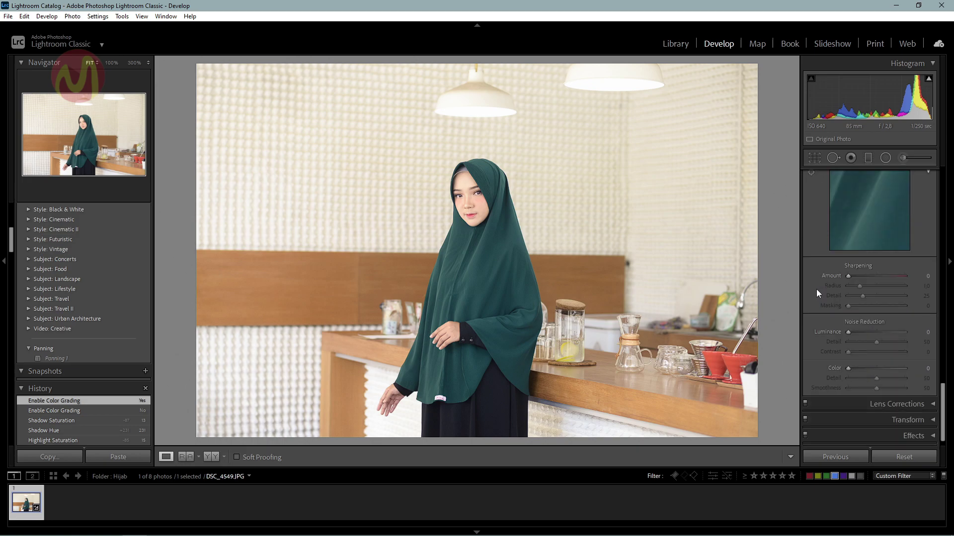
drag(849, 276, 856, 276)
drag(854, 276, 854, 278)
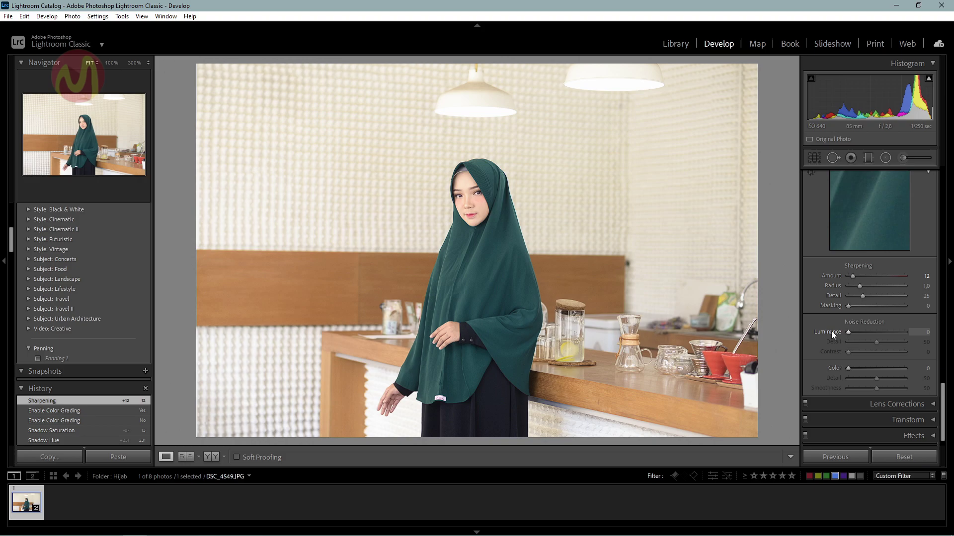
click(674, 306)
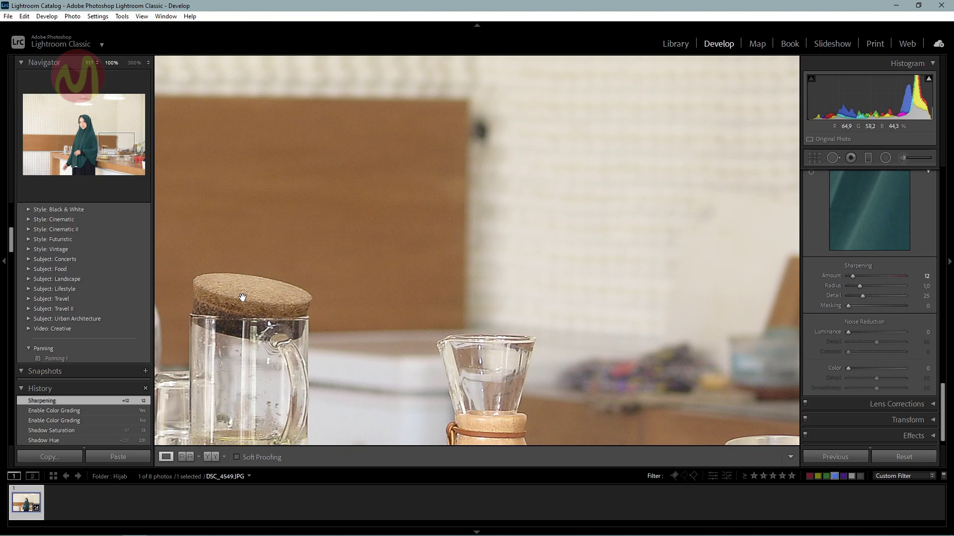
click(367, 216)
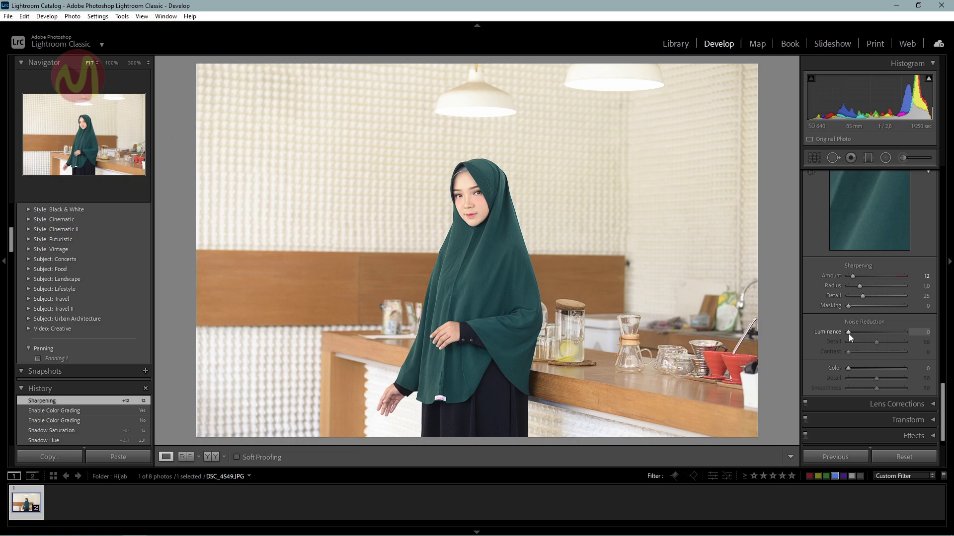
Settle luminance noise reduction at 15 after checking the noise at 100% zoom
drag(849, 335, 856, 334)
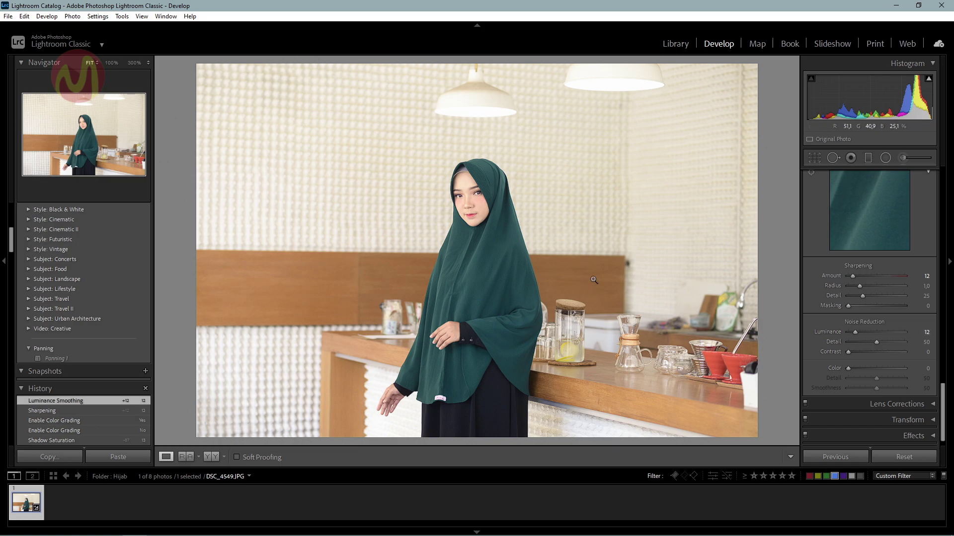
click(596, 283)
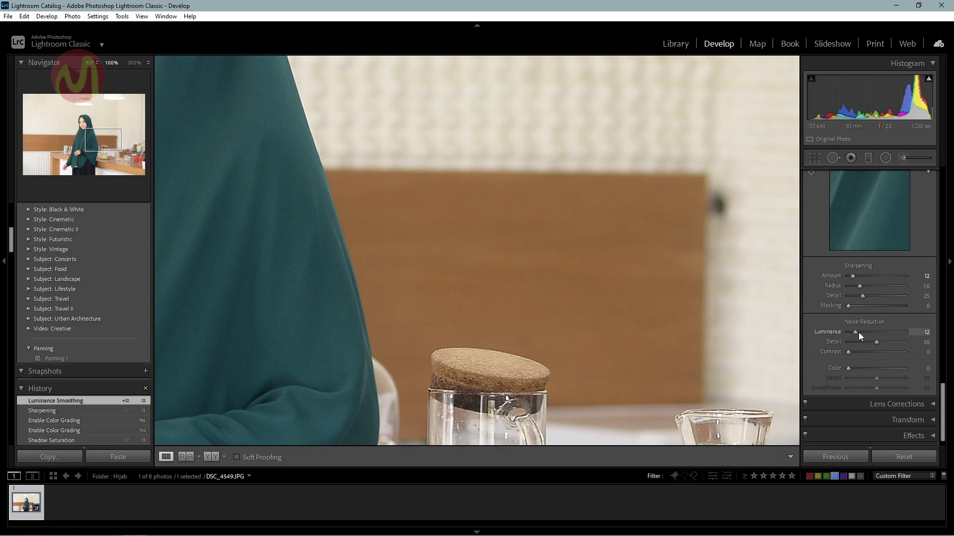
drag(858, 333, 865, 333)
drag(865, 333, 866, 333)
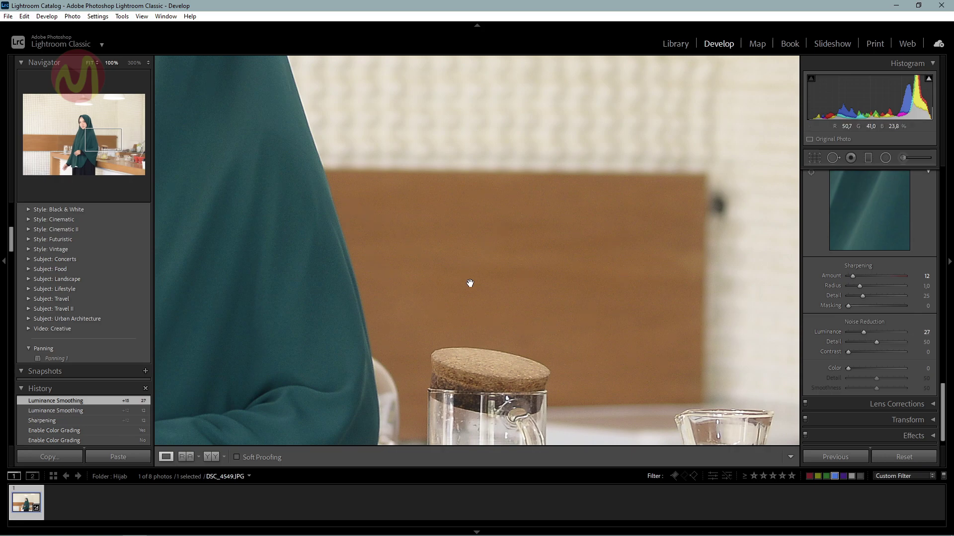
click(586, 298)
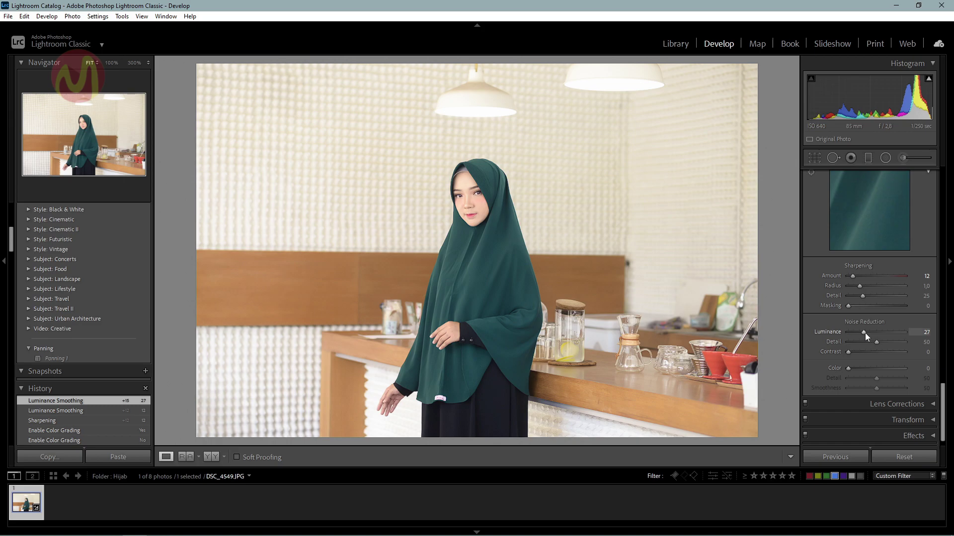
drag(863, 332, 860, 332)
drag(856, 332, 855, 332)
scroll(814, 353, down, 1)
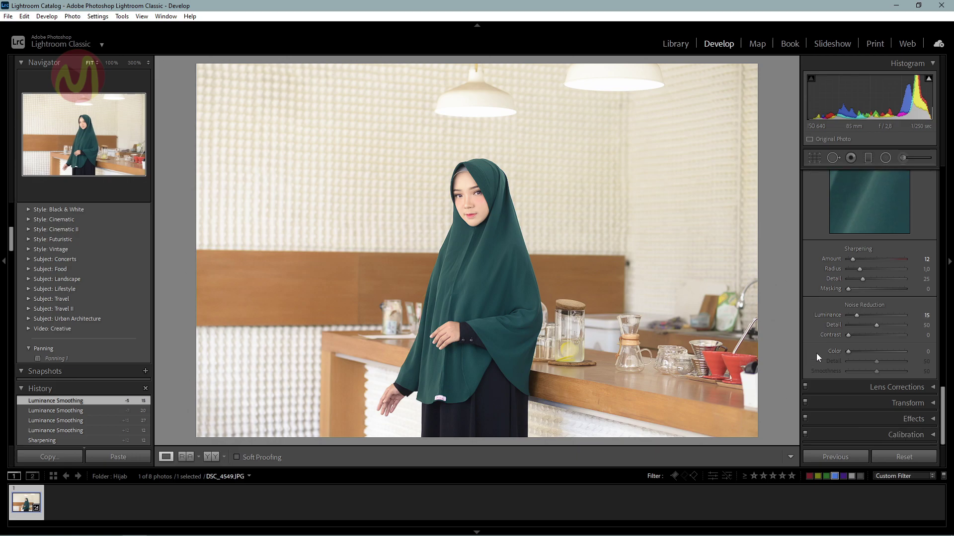
click(908, 383)
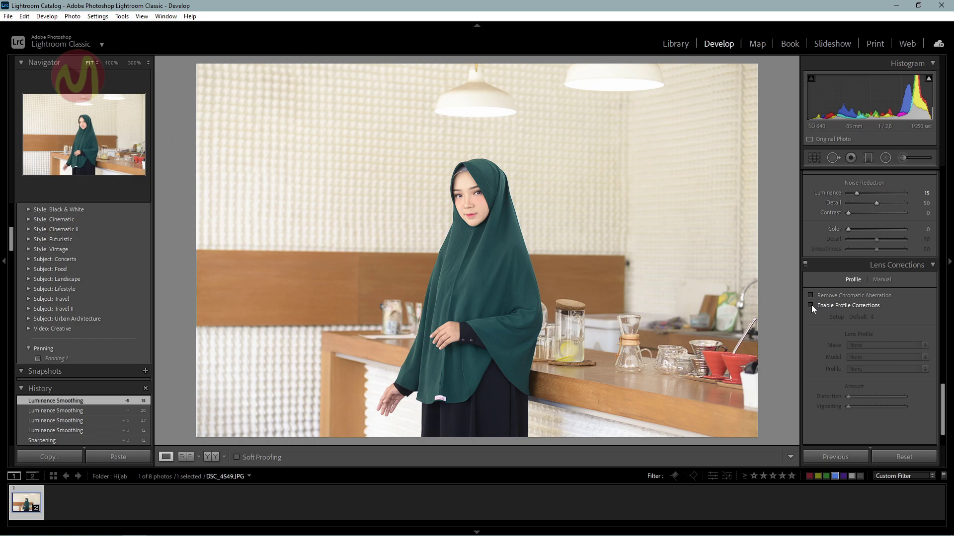
click(810, 305)
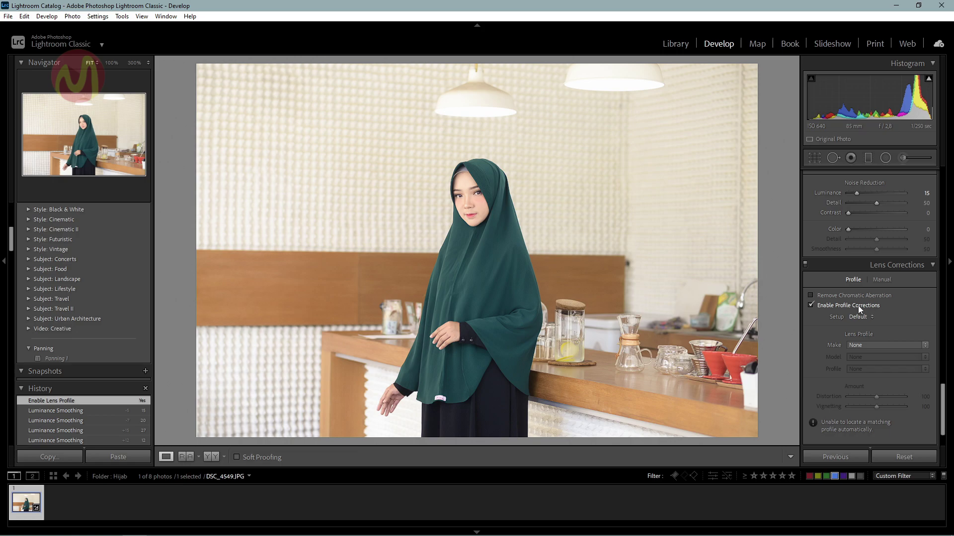
click(811, 304)
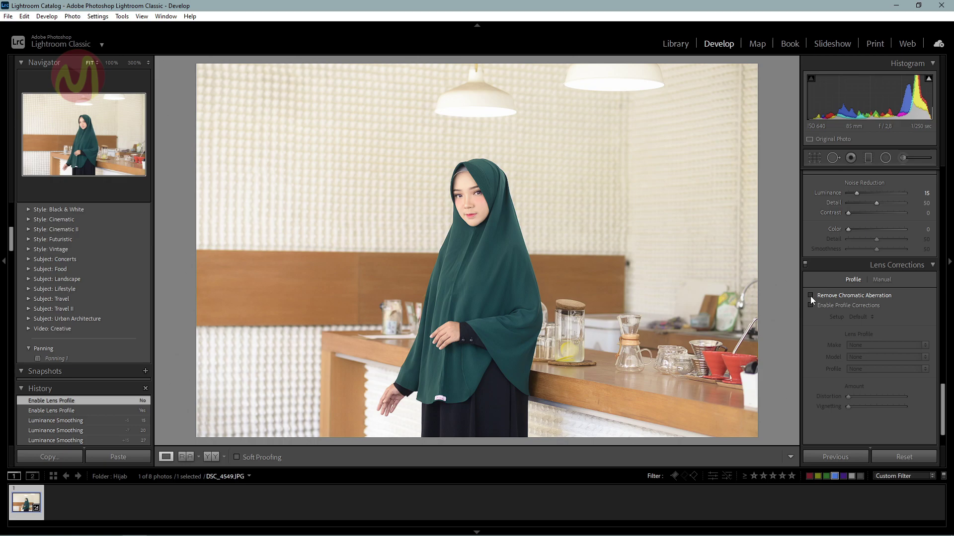
click(811, 296)
click(811, 296)
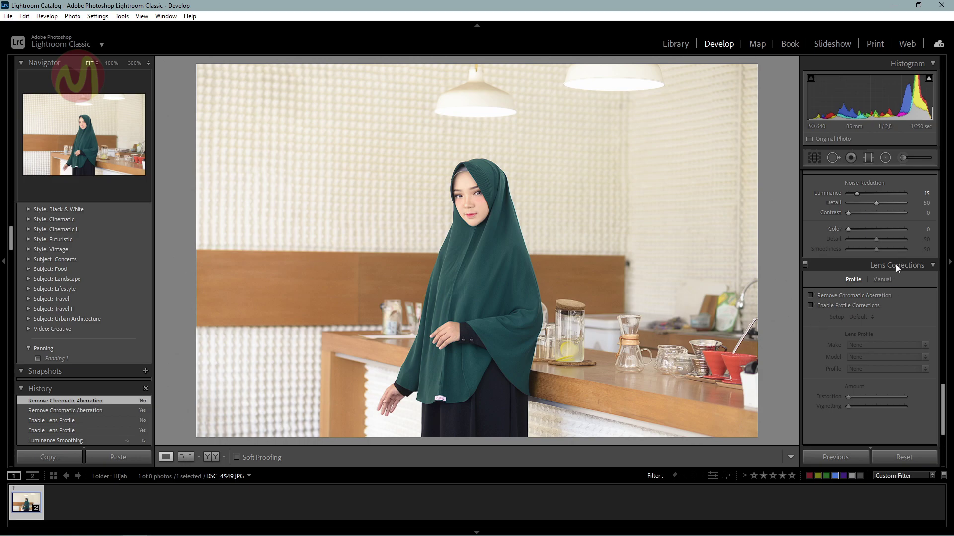
scroll(852, 338, down, 2)
click(912, 403)
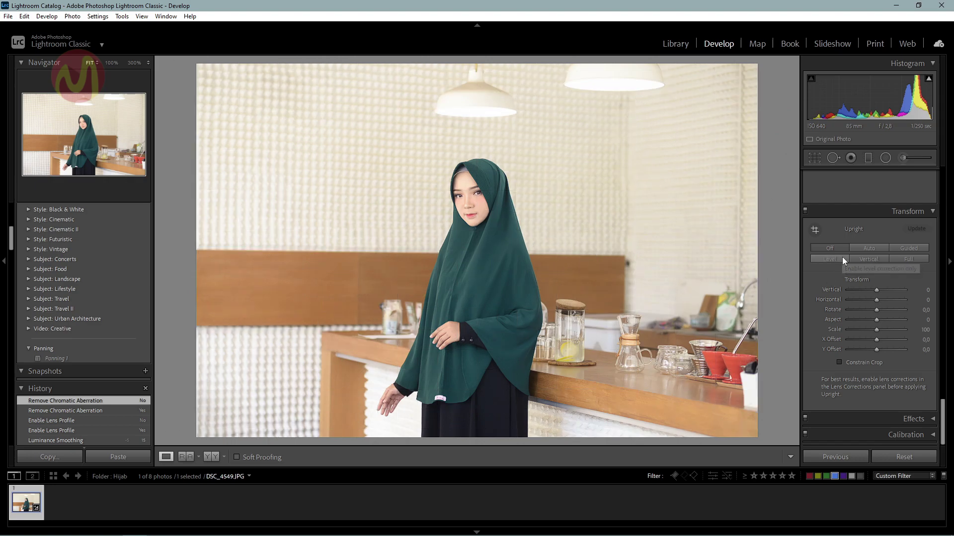
Try vertical perspective up to +35, then reset it to 0
drag(880, 289, 887, 291)
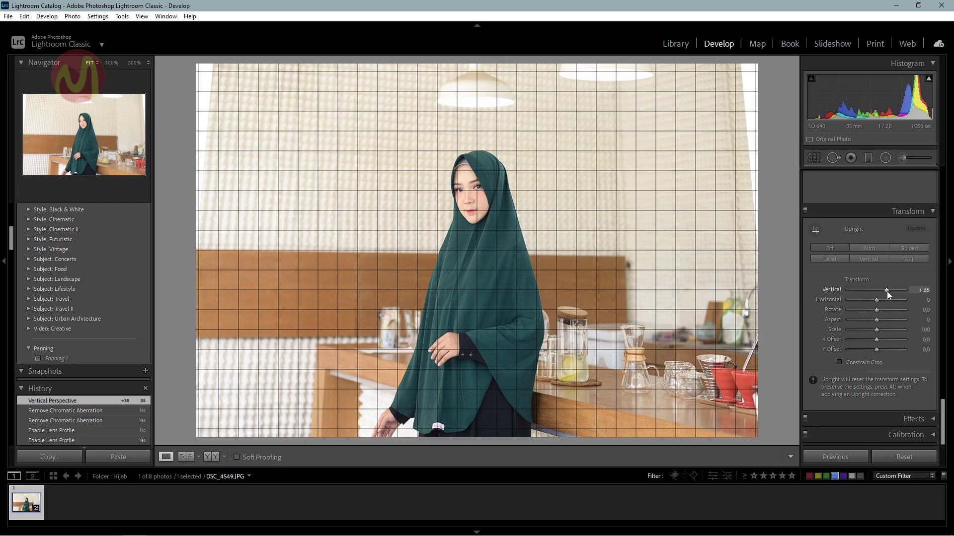
drag(888, 290, 851, 288)
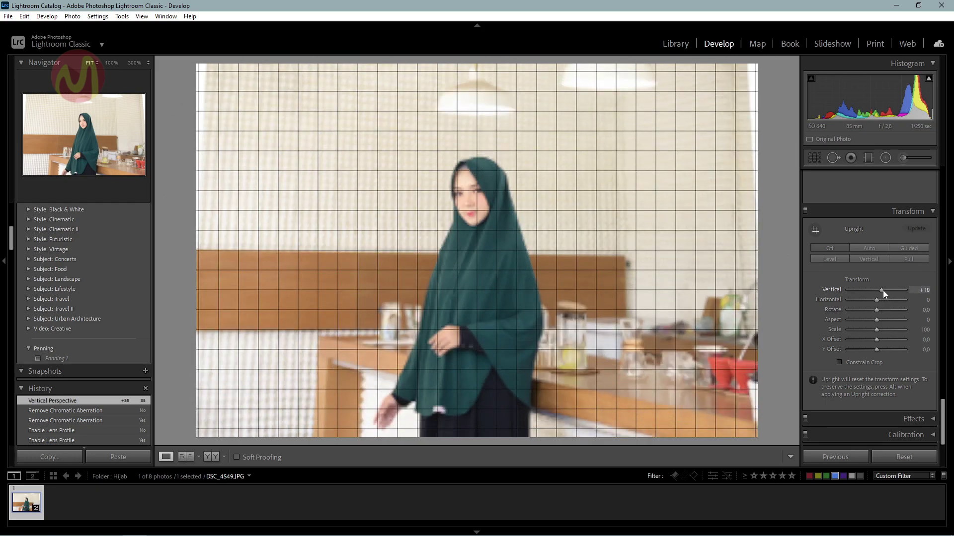
double_click(830, 288)
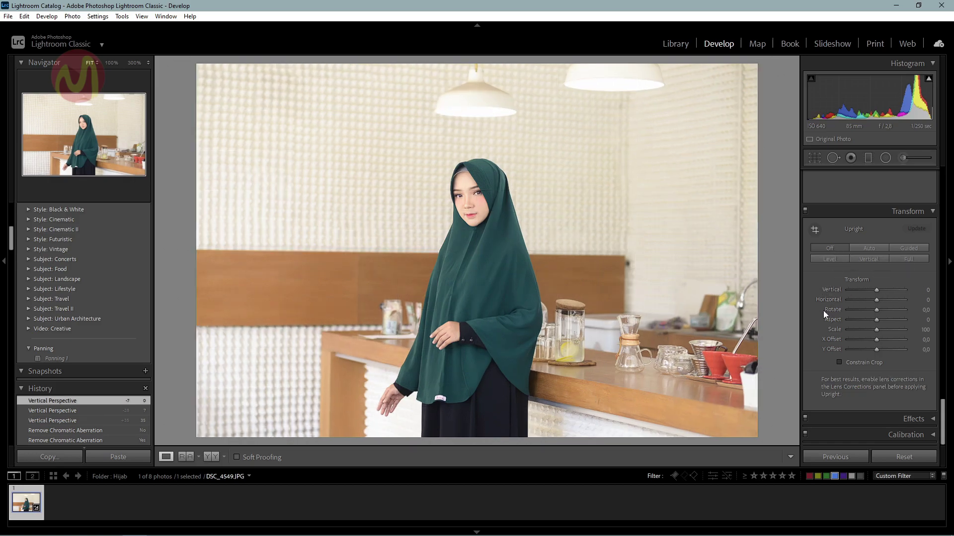
click(907, 417)
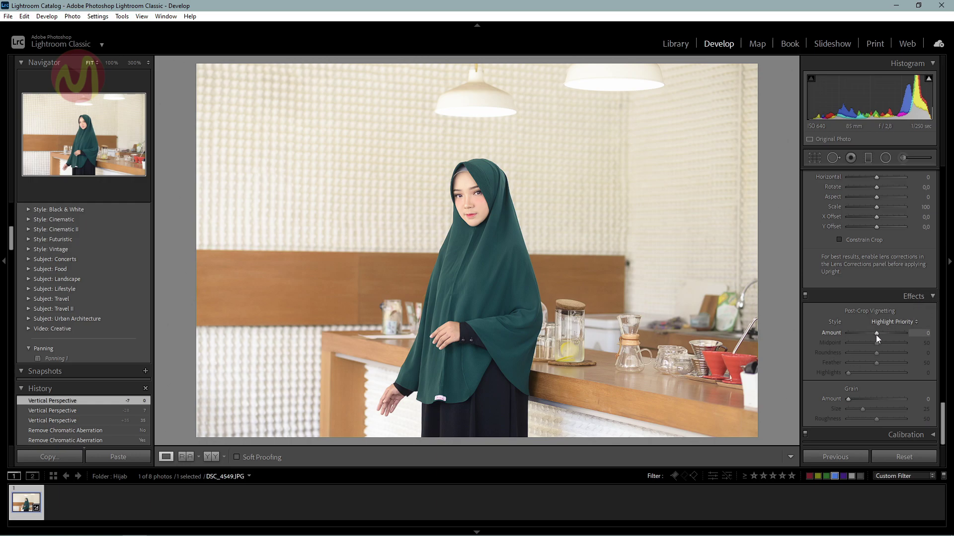
Try post-crop vignette amounts up to +70, then reset the amount to 0
drag(878, 333, 890, 334)
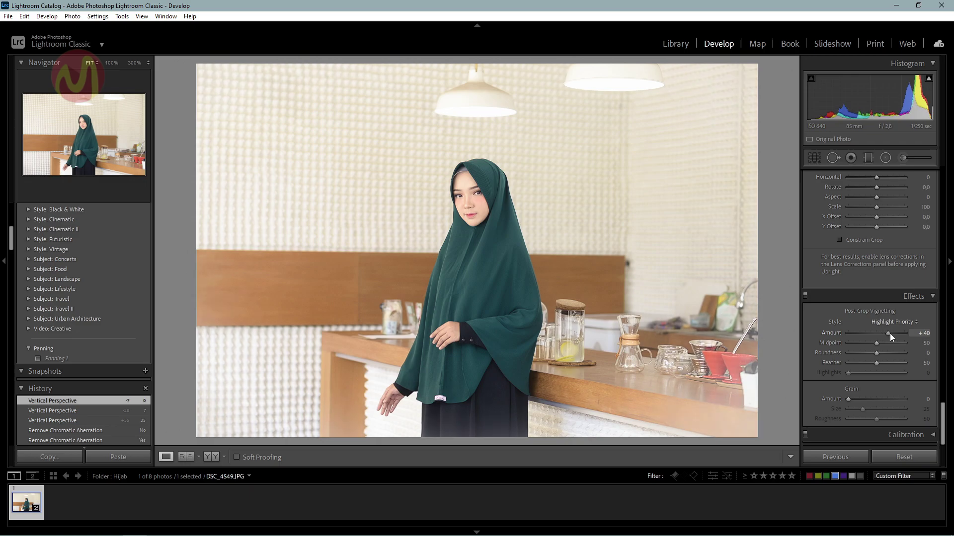
drag(889, 334, 897, 334)
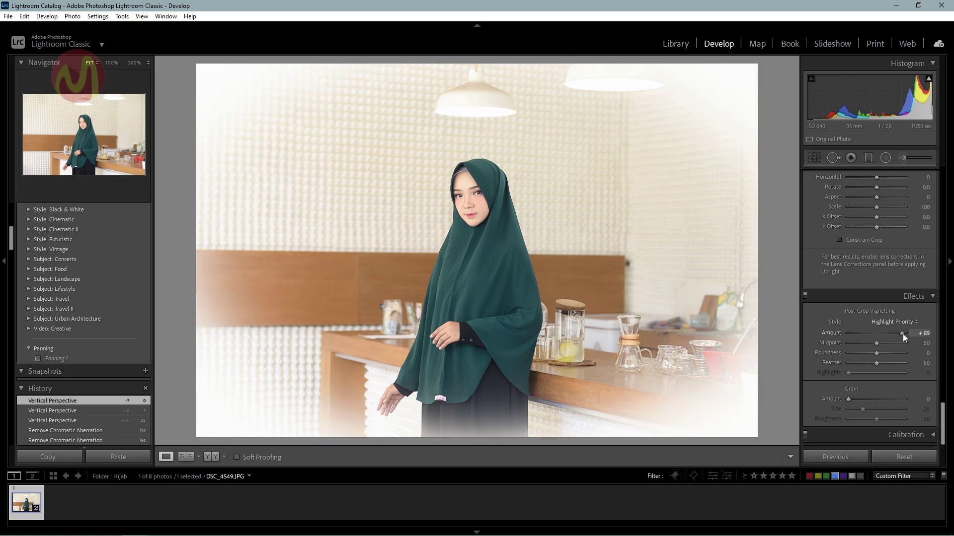
mouse_move(898, 334)
mouse_down()
mouse_move(858, 333)
mouse_move(872, 335)
mouse_up()
double_click(833, 335)
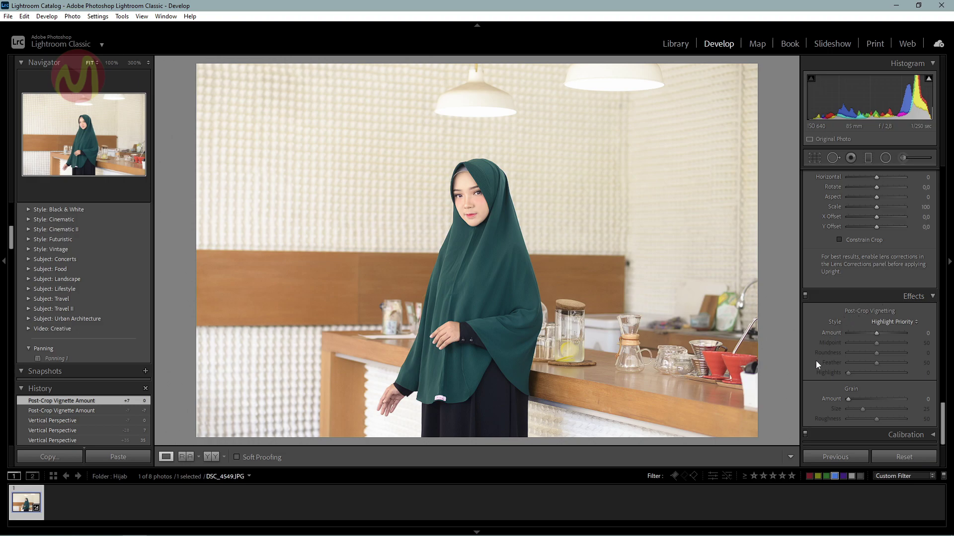
click(906, 435)
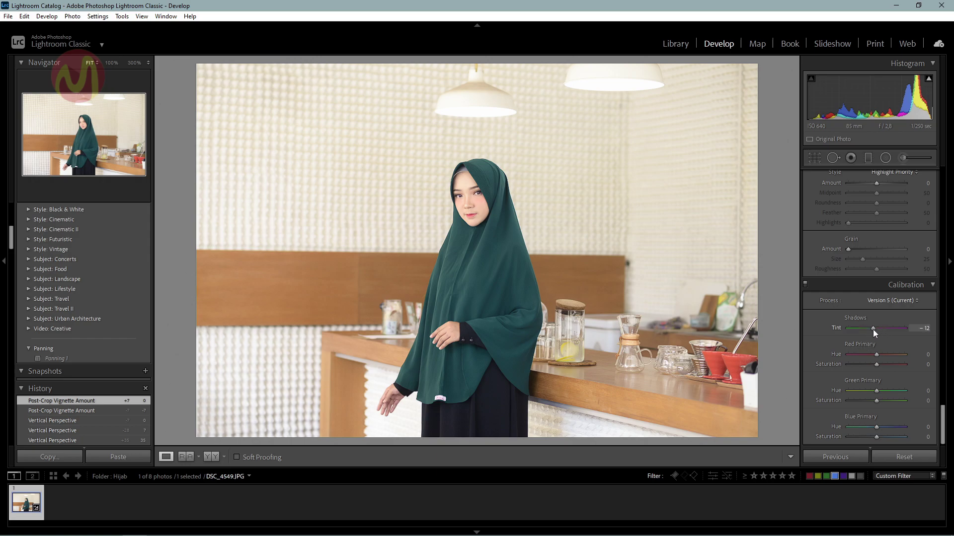
Set calibration Shadows Tint to +4 and Red Primary Hue to −4
drag(872, 329, 875, 329)
drag(878, 330, 878, 330)
drag(878, 330, 878, 330)
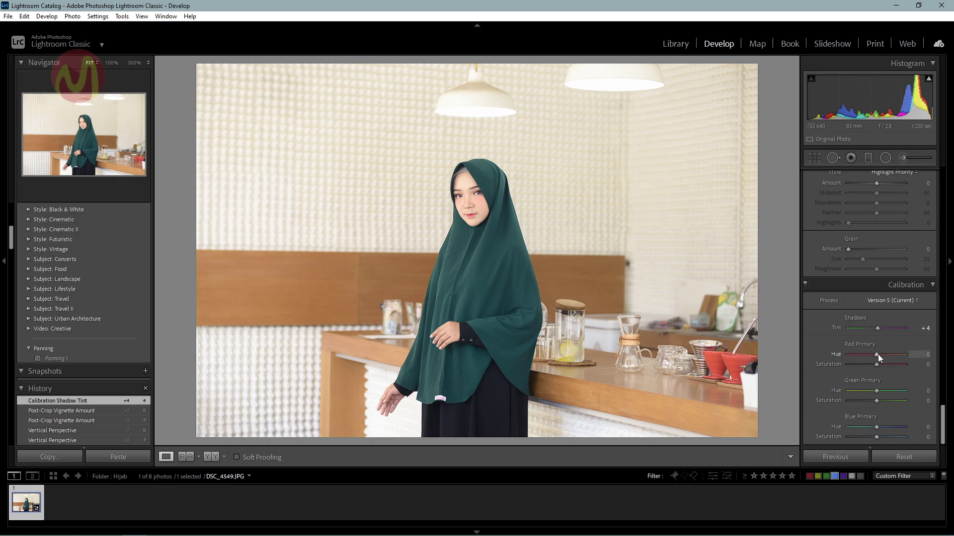
mouse_move(878, 353)
mouse_down()
mouse_move(919, 354)
mouse_move(842, 356)
mouse_up()
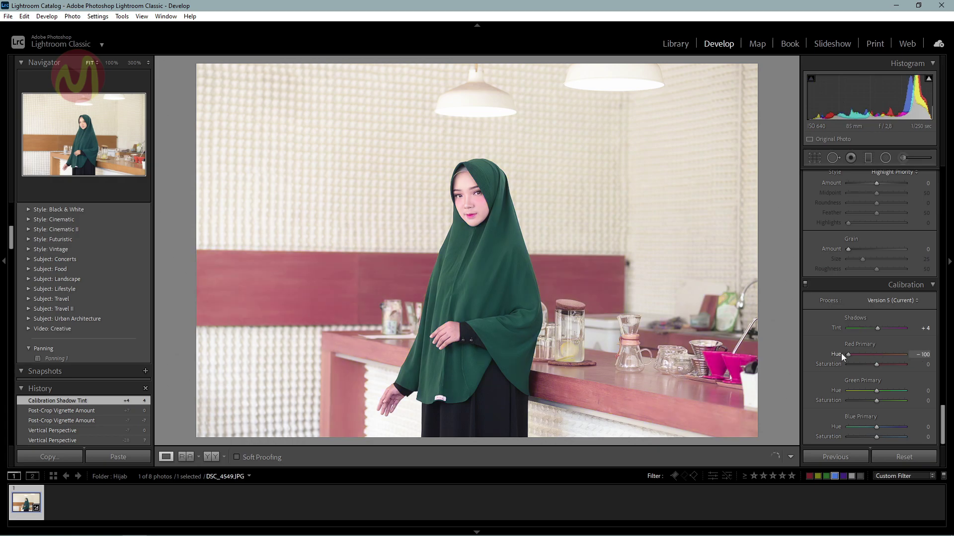
drag(843, 356, 876, 358)
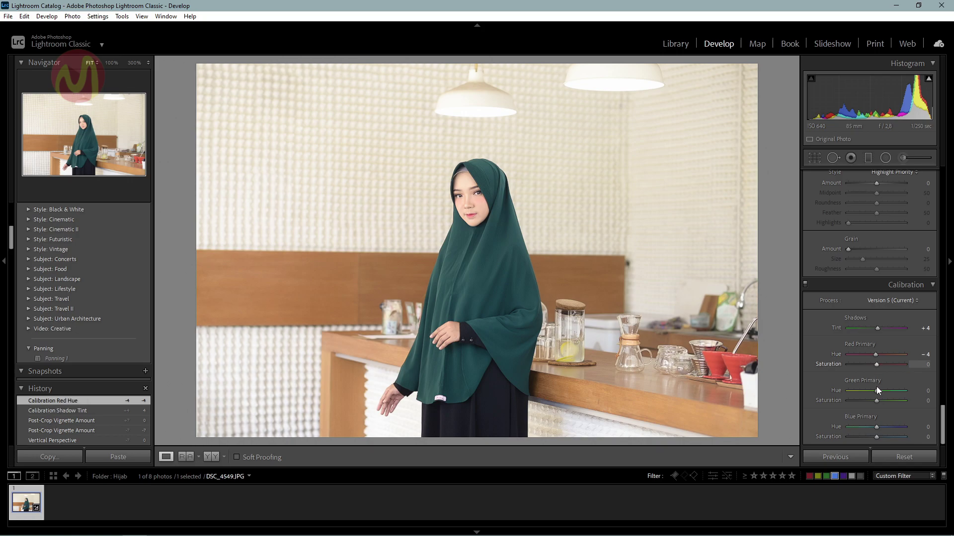
Set Green Primary Hue to +4 and Blue Primary Hue to −5
drag(877, 391, 843, 391)
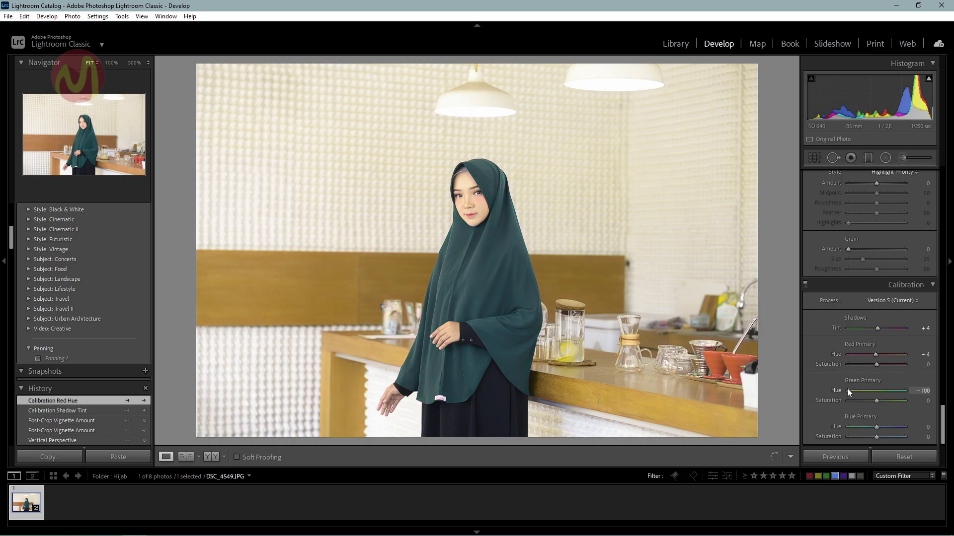
drag(847, 390, 878, 392)
drag(881, 427, 914, 427)
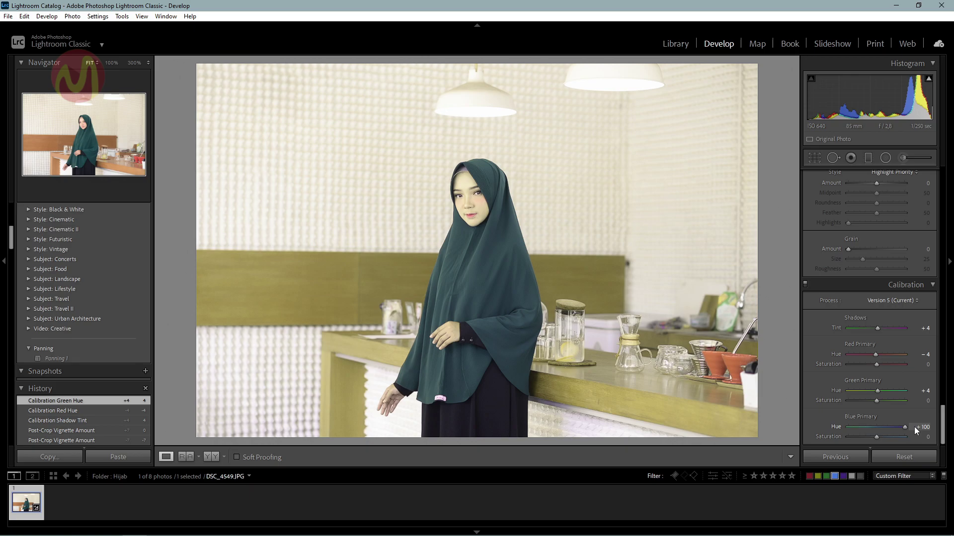
drag(915, 427, 876, 427)
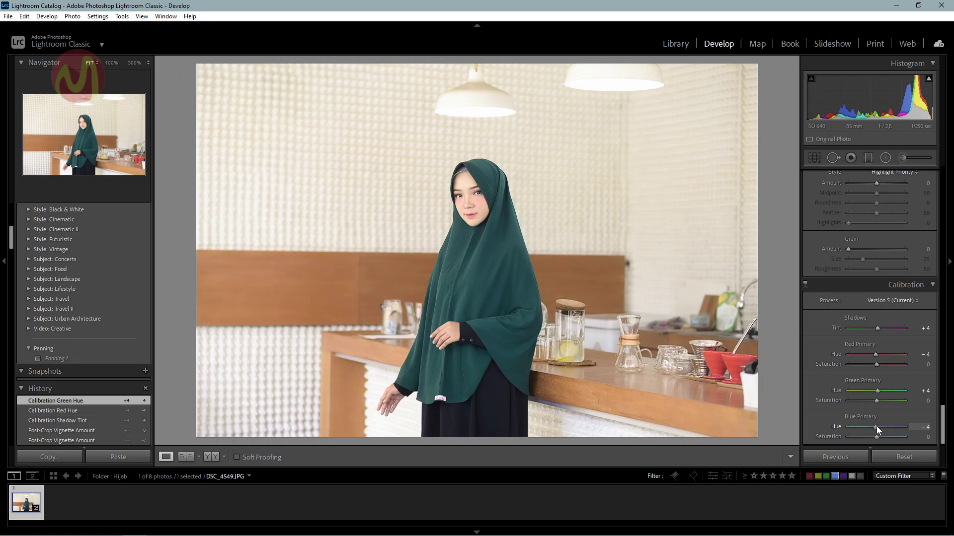
drag(877, 427, 875, 426)
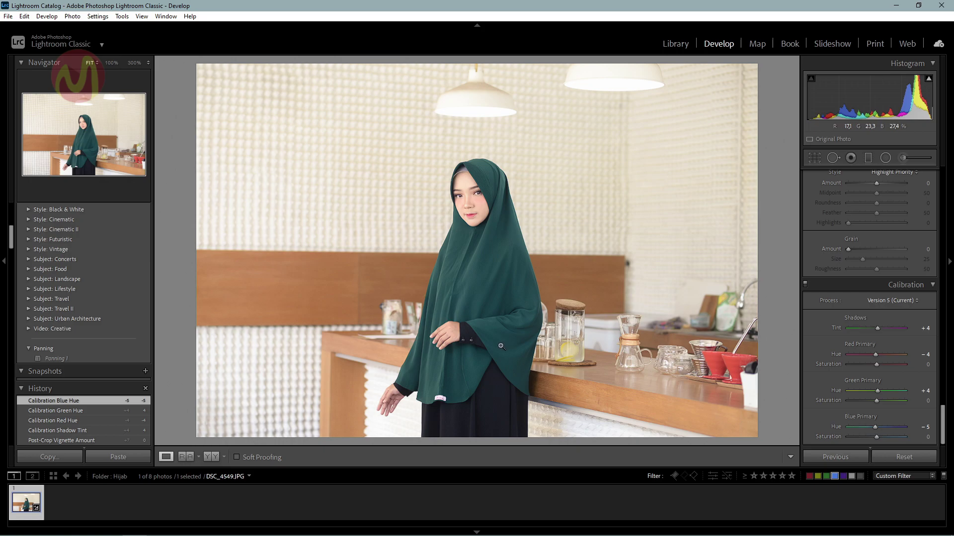
Switch to the Before/After left-right view of the portrait
click(211, 456)
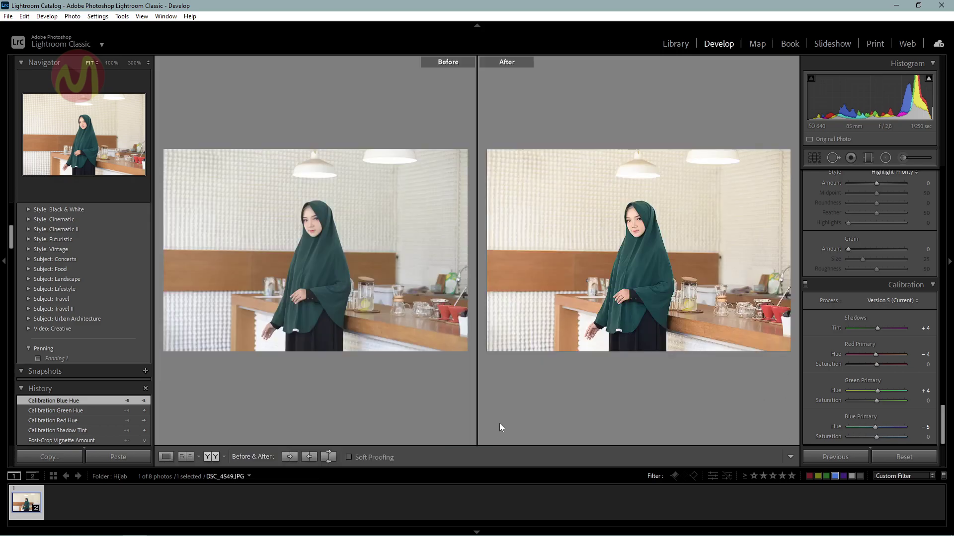